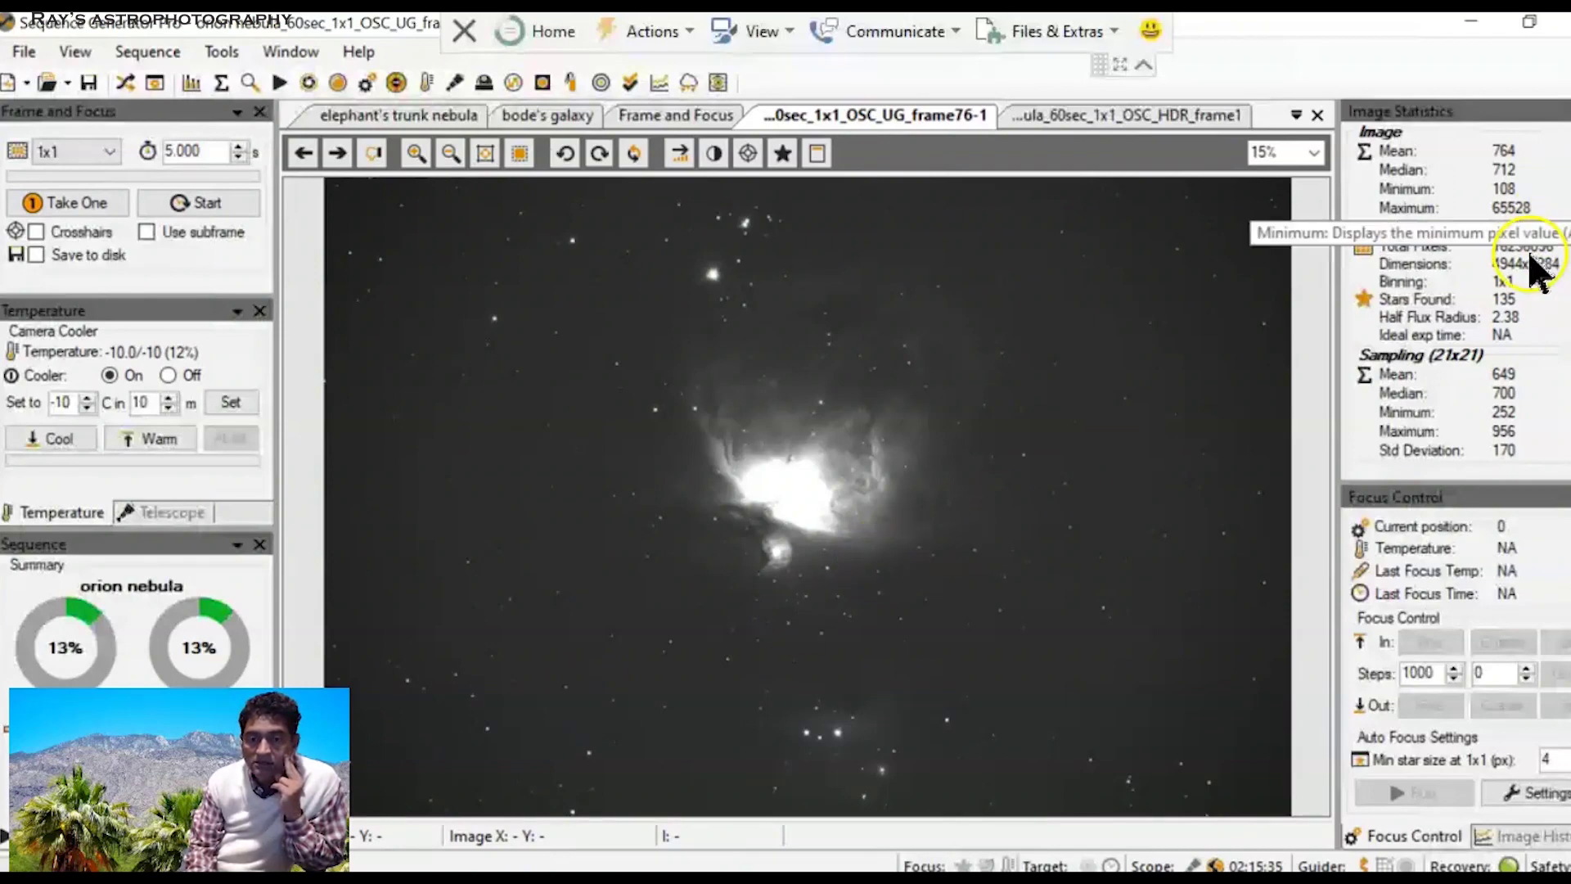
Display the 60sec_1x1_OSC_HDR_frame1 Orion image and its Image Statistics
click(1193, 117)
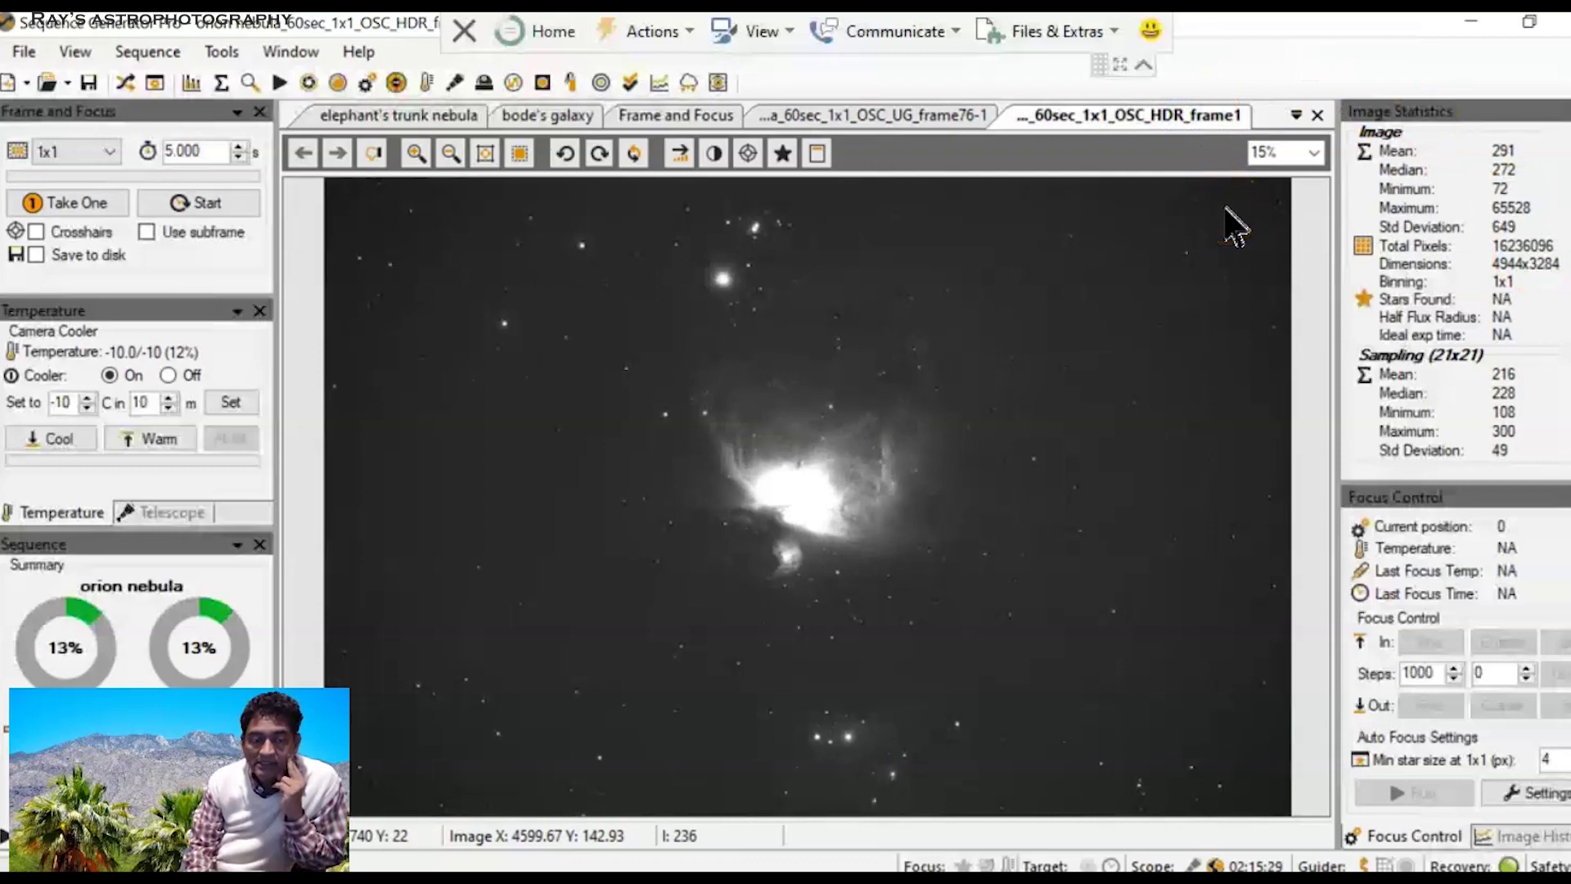
click(1245, 193)
Show the sequencer for the fishead v2.sgf sequence
click(75, 52)
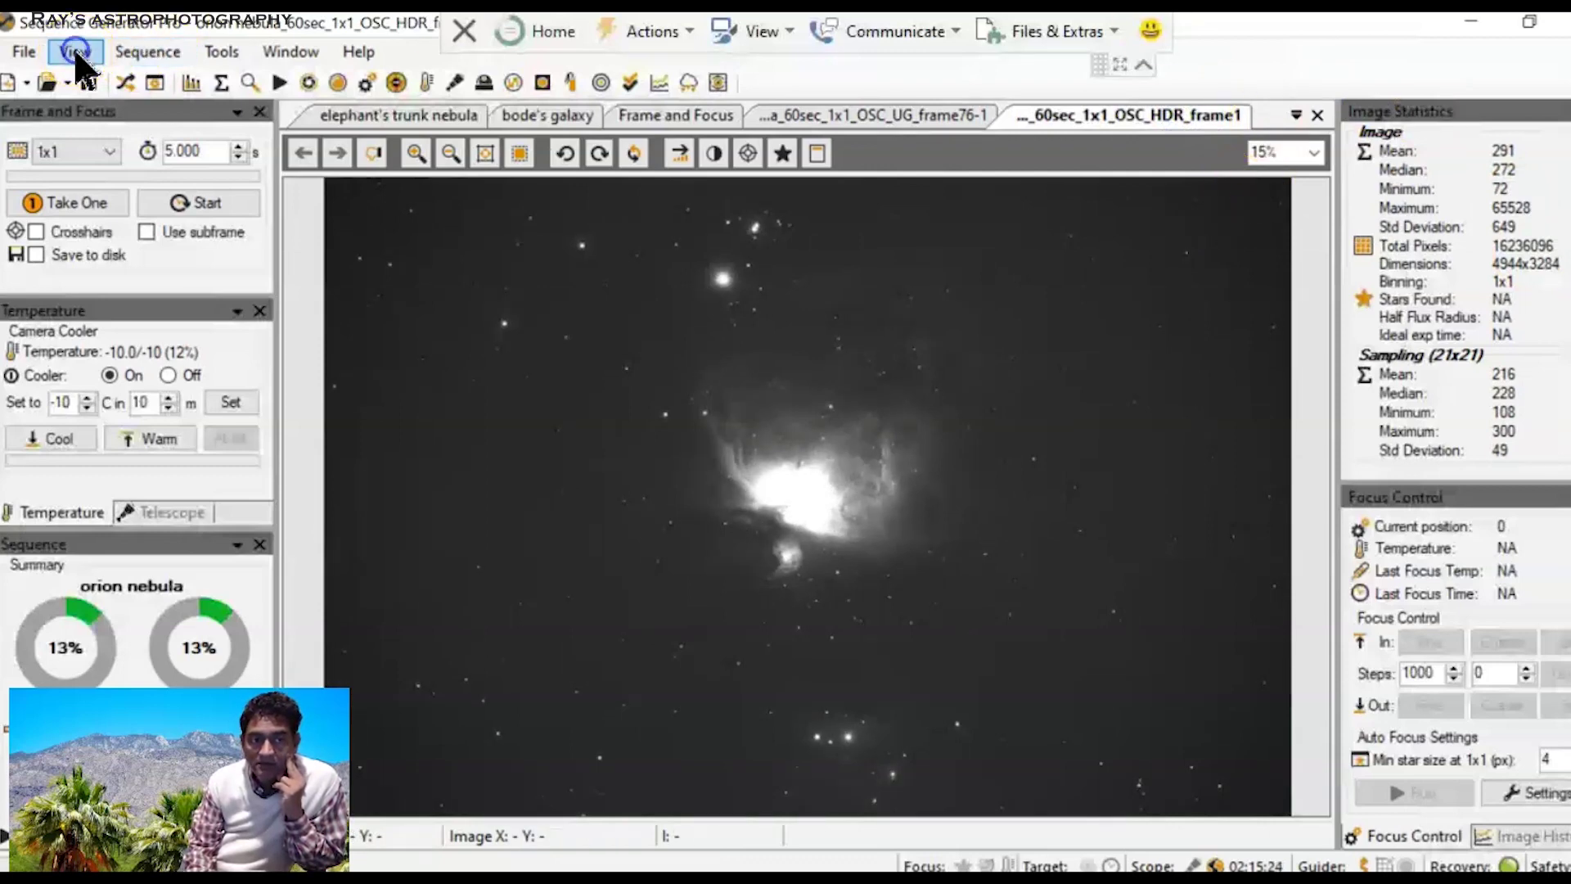
click(110, 74)
click(977, 298)
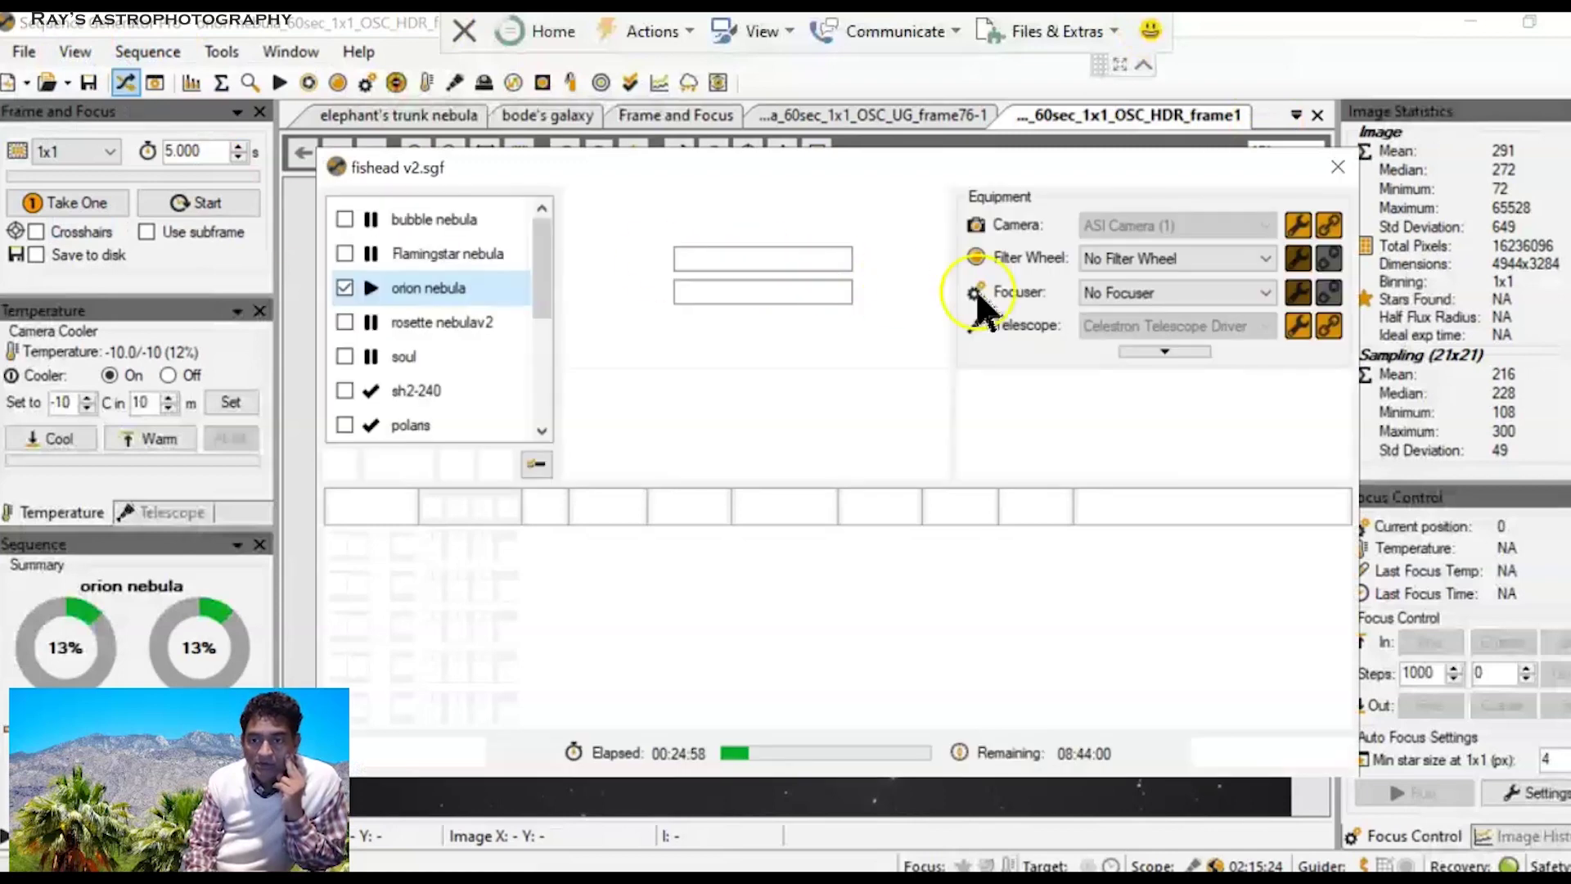
Try the camera's highest dynamic range gain preset, then cancel and close the sequencer
click(1300, 229)
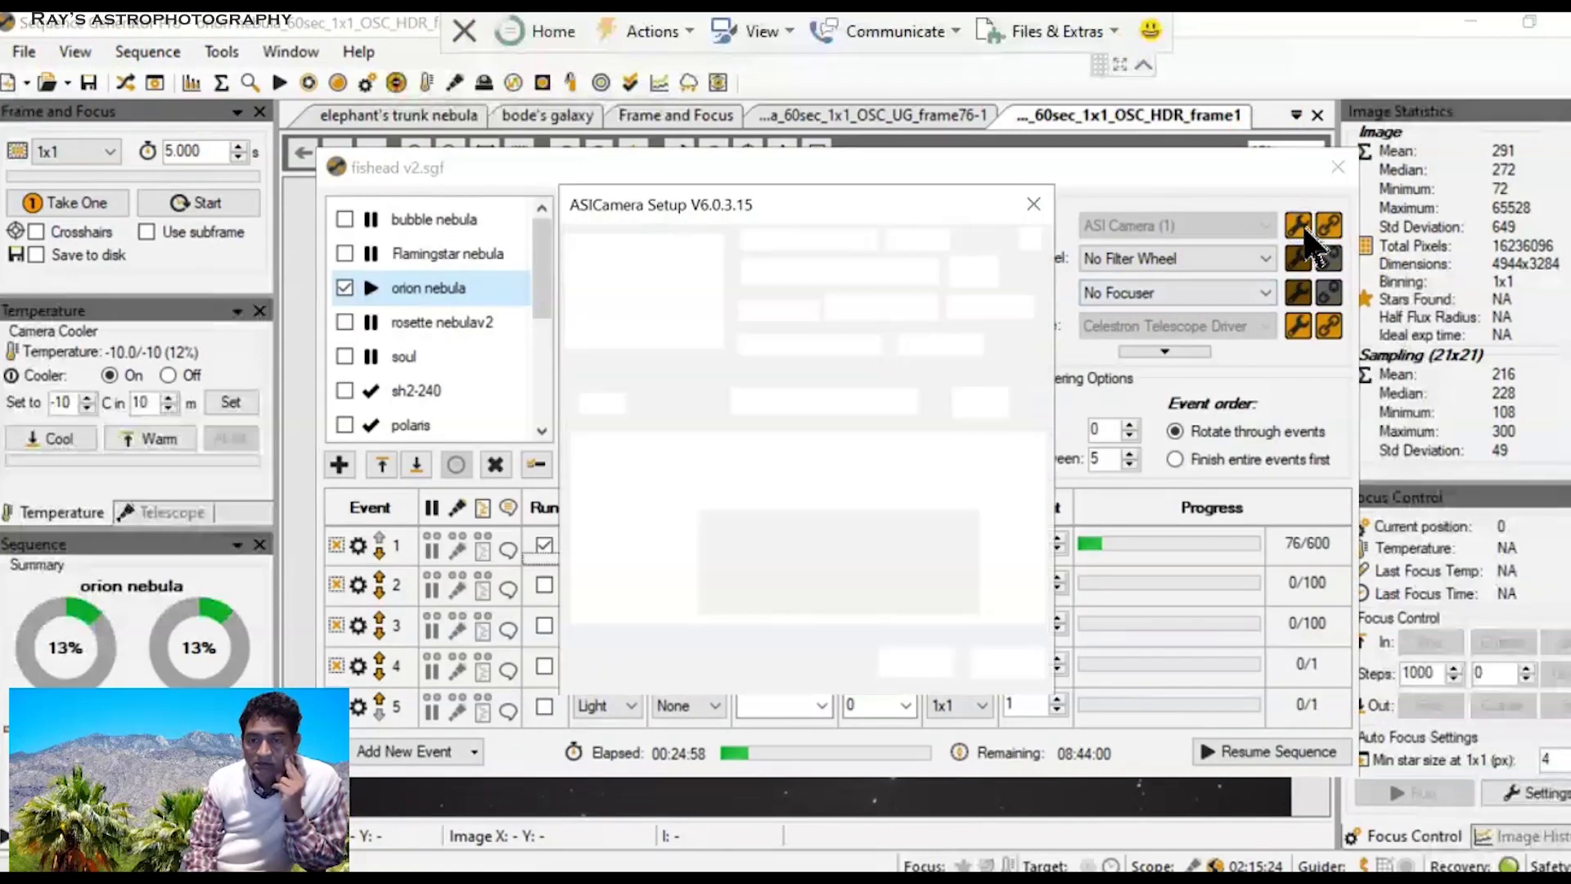
click(792, 323)
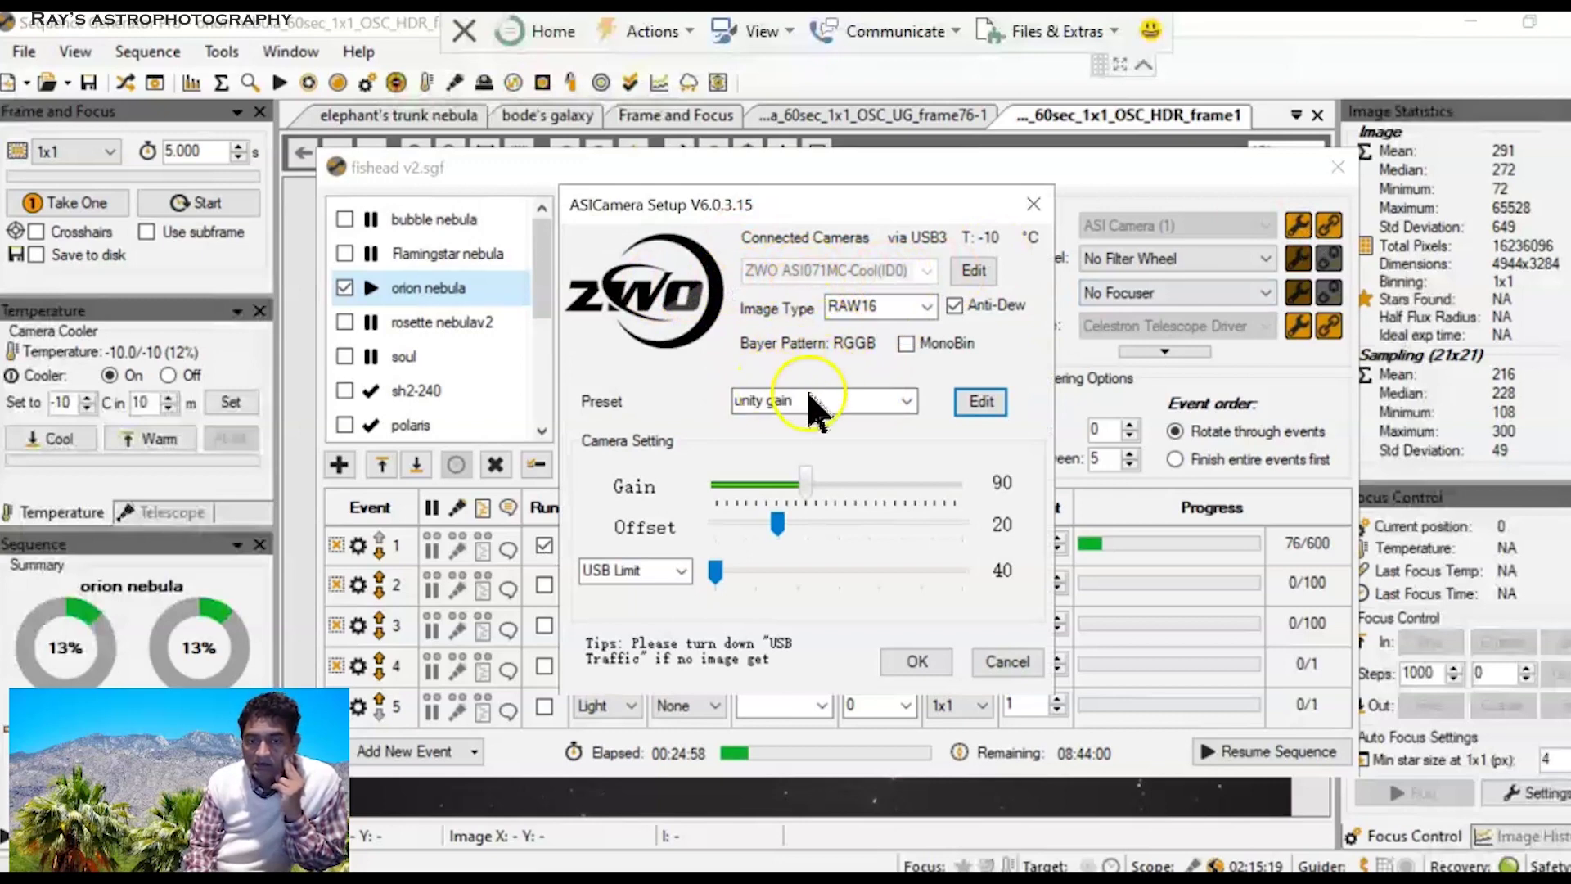
click(908, 398)
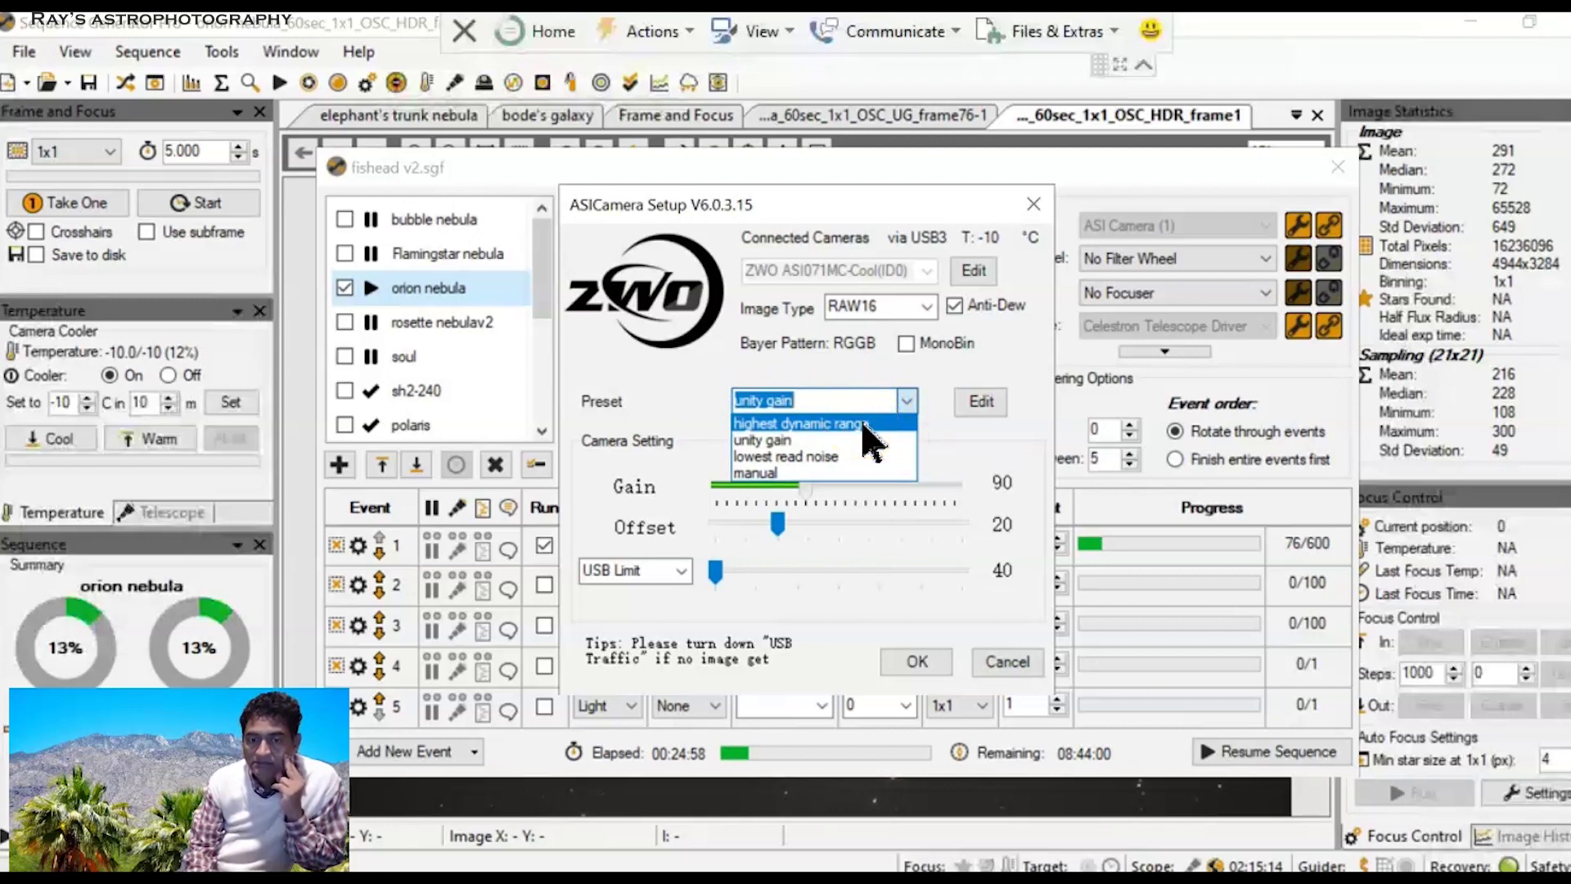
click(863, 426)
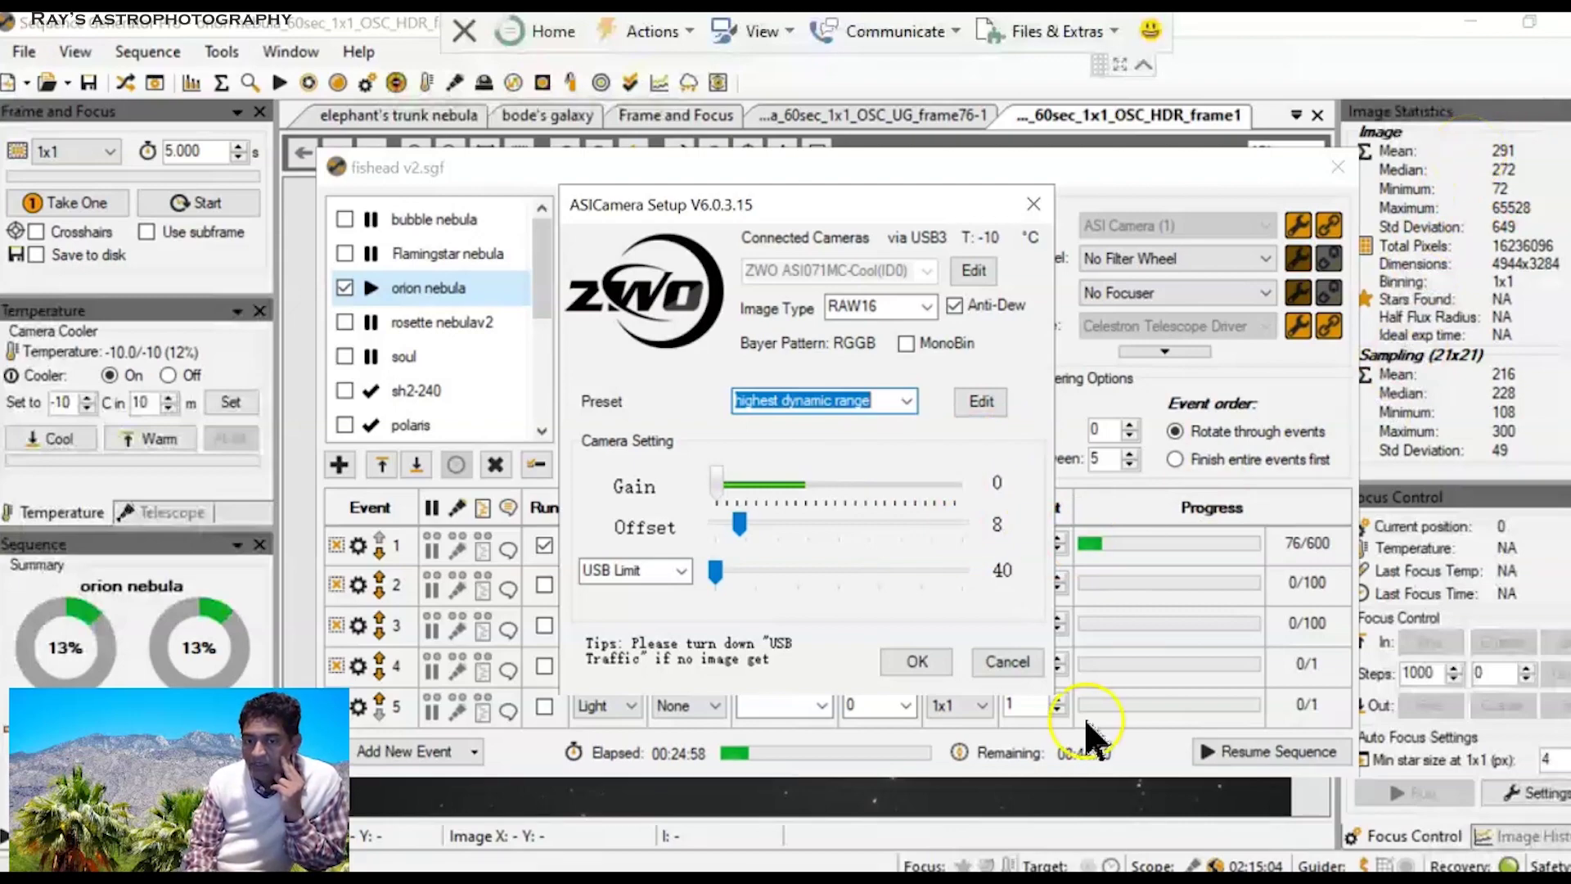
click(1008, 661)
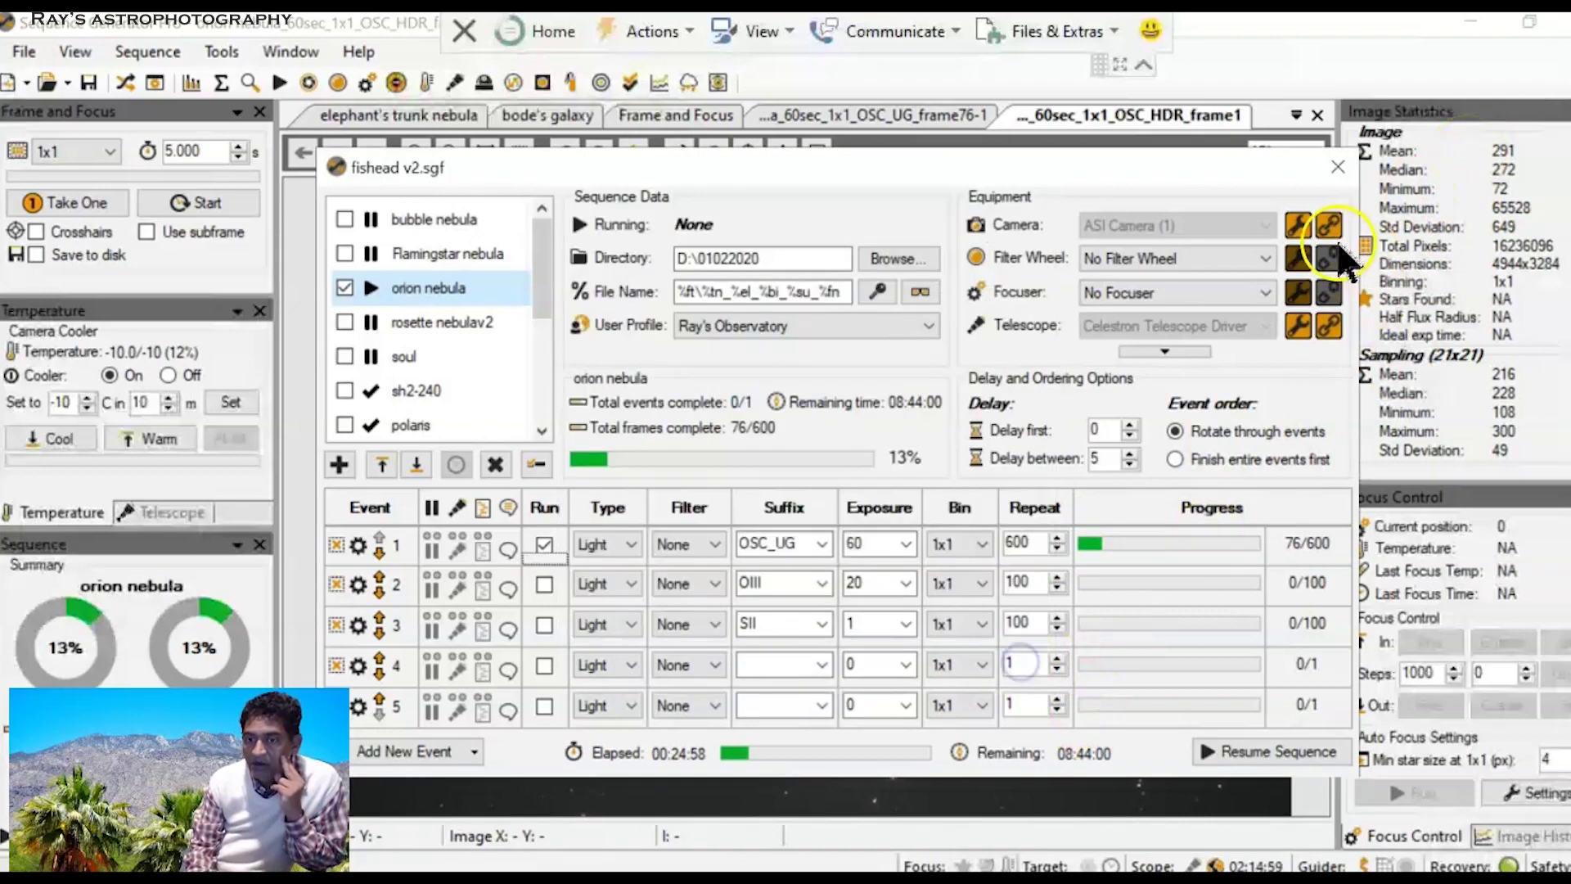
click(1336, 173)
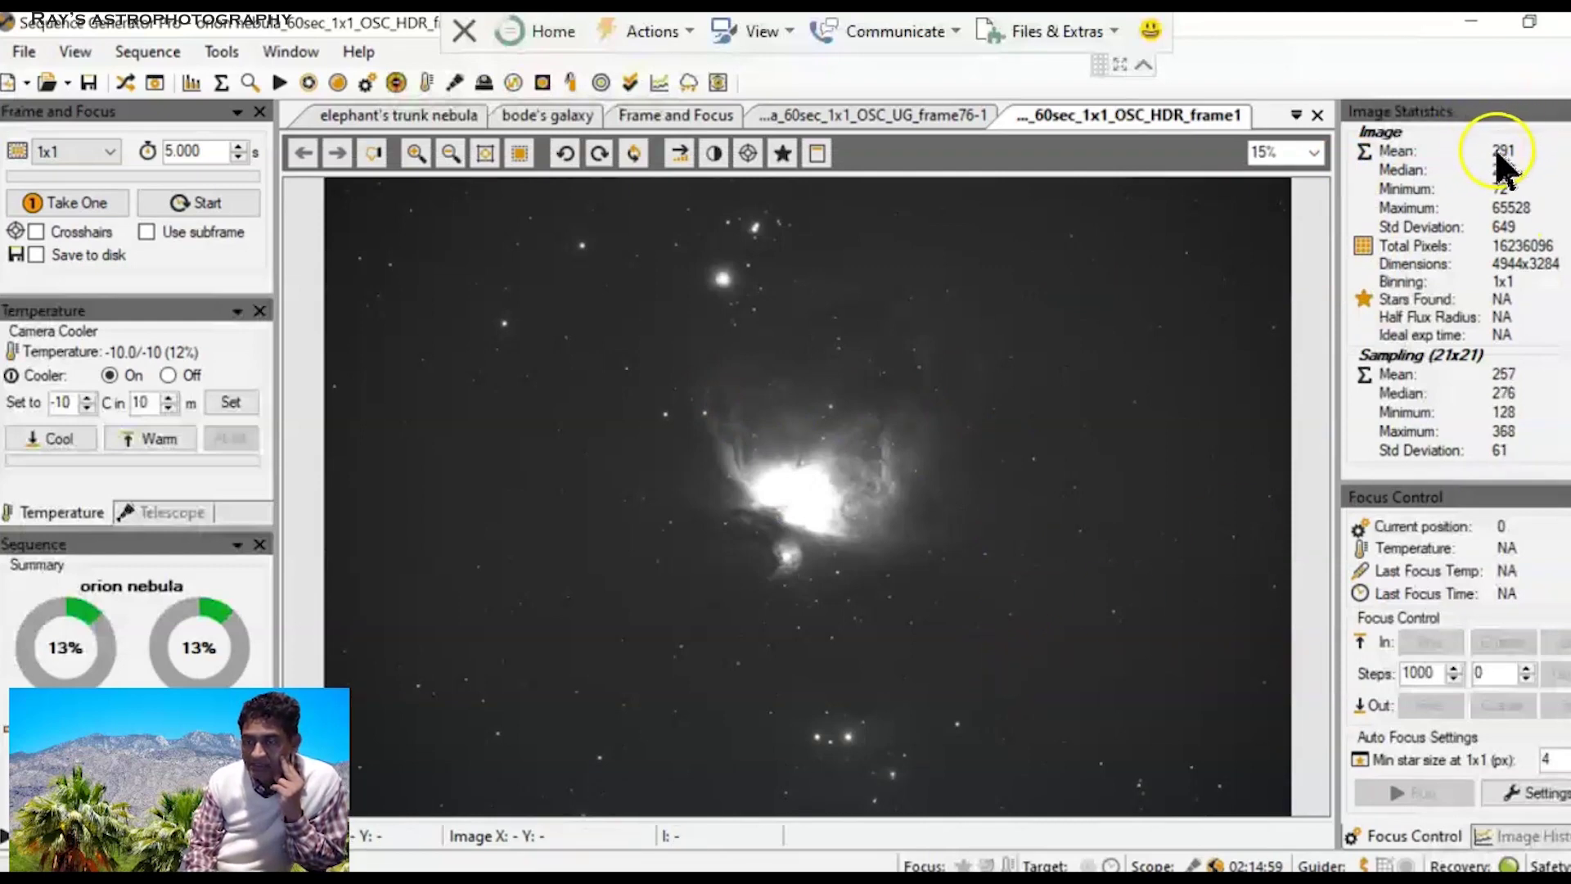
Reopen the sequencer from the View menu
mouse_move(1500, 158)
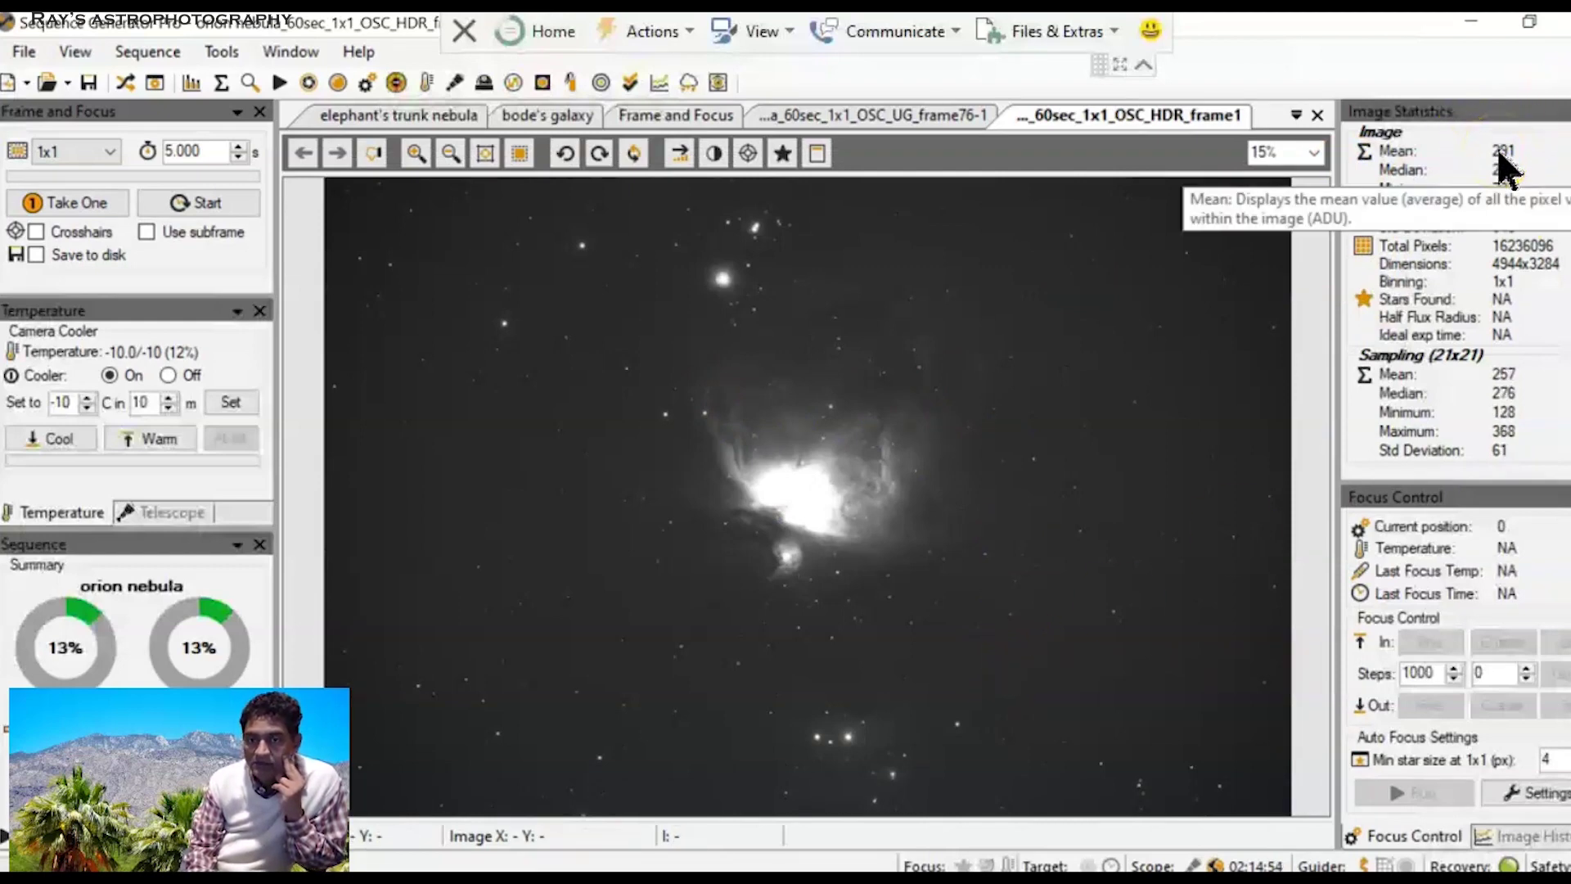
click(75, 50)
click(115, 73)
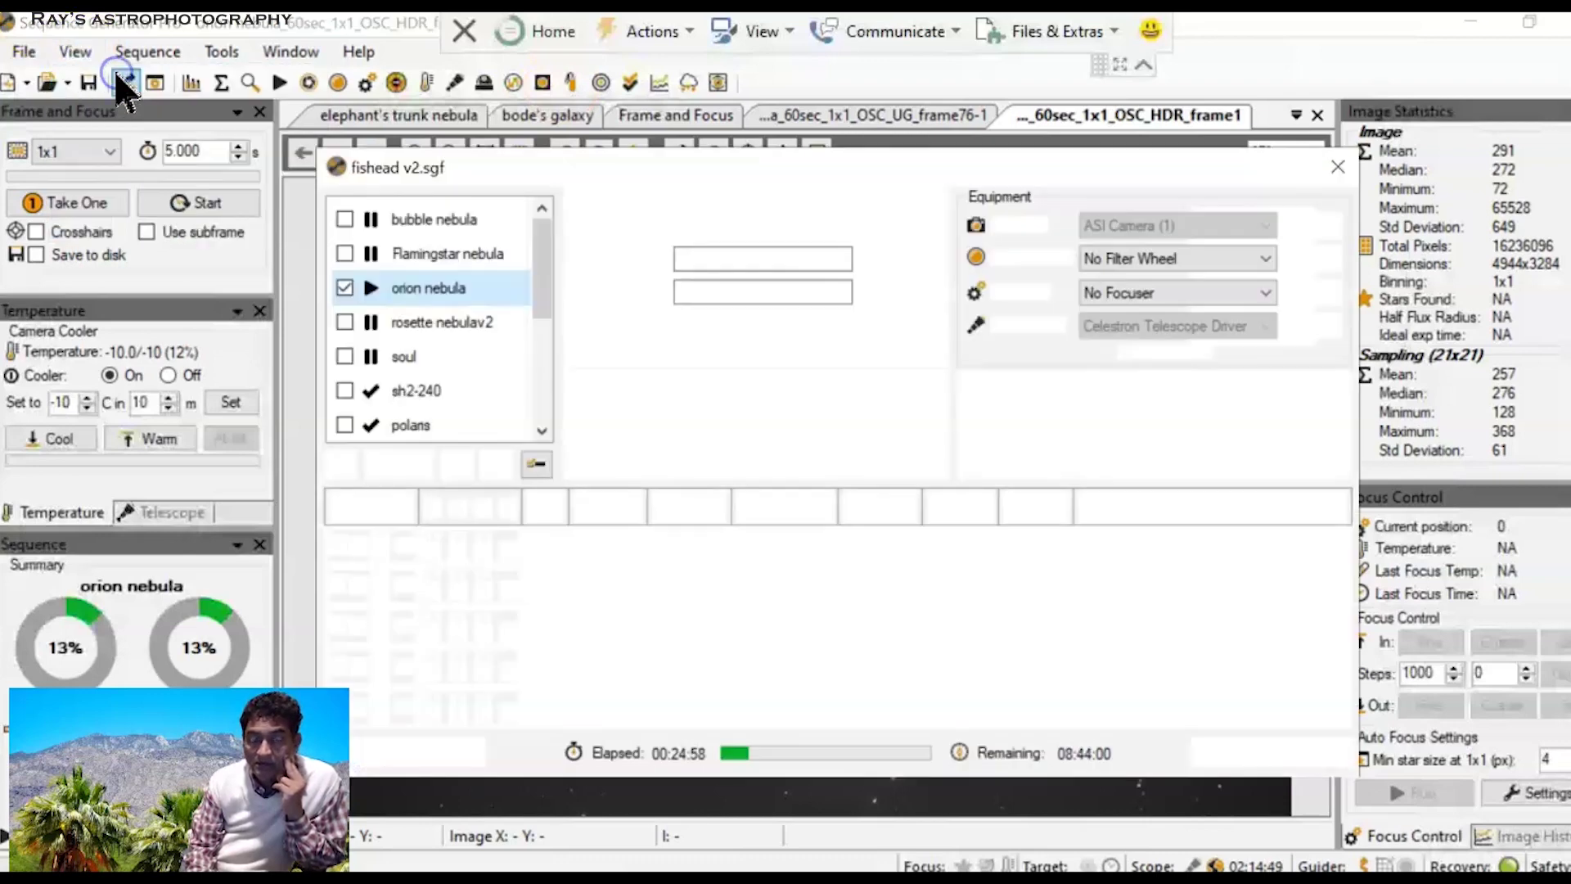
Confirm the camera remains at unity gain (gain 90, offset 20), cancel, and close the sequencer
click(1299, 224)
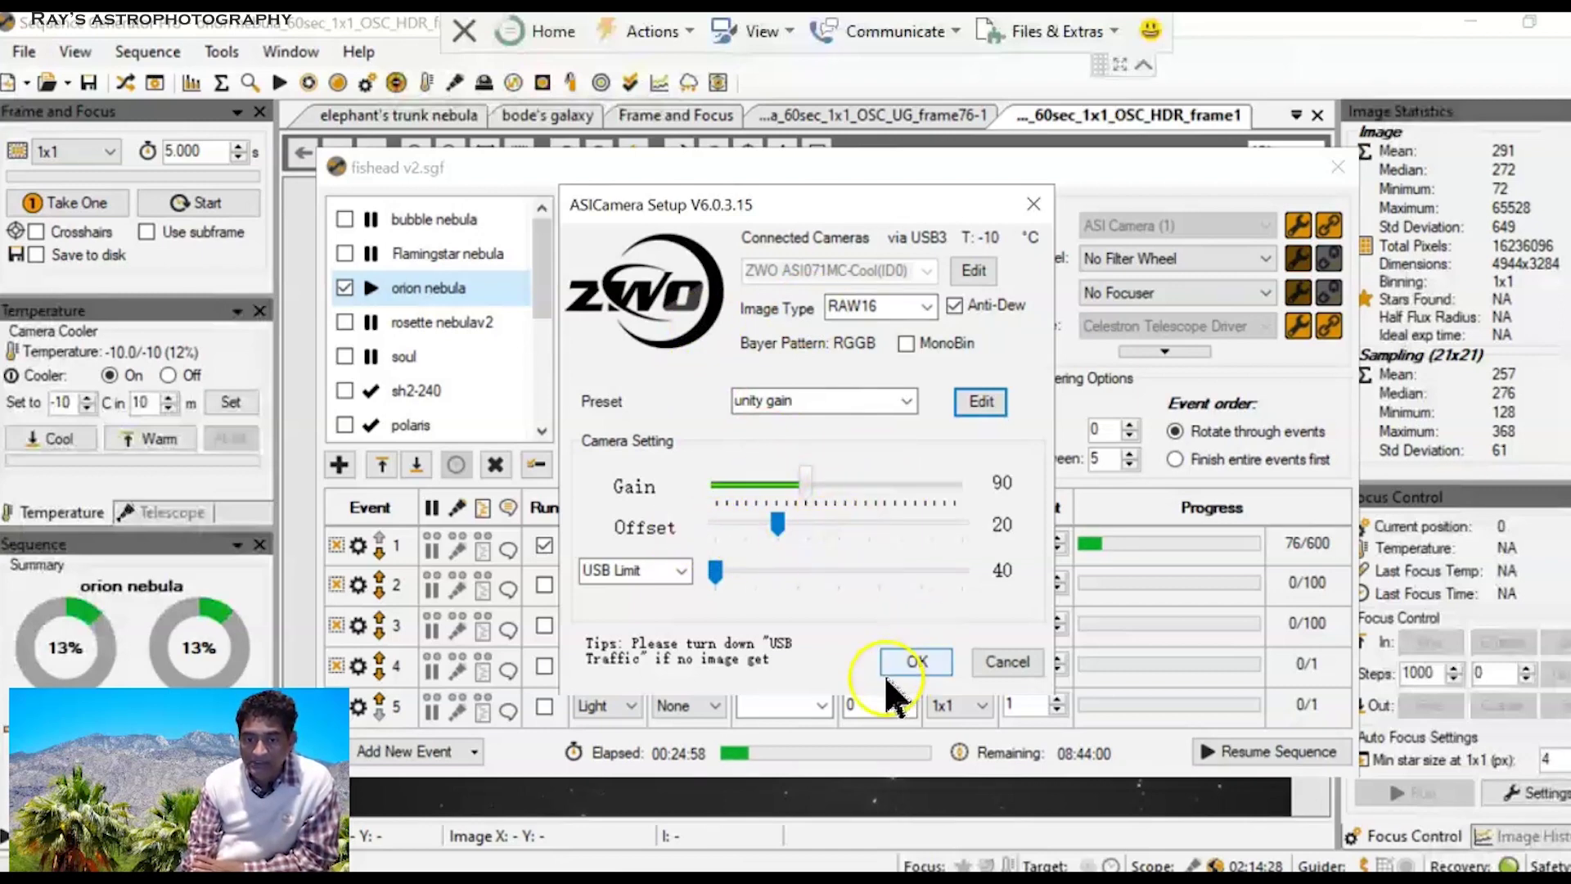
click(994, 663)
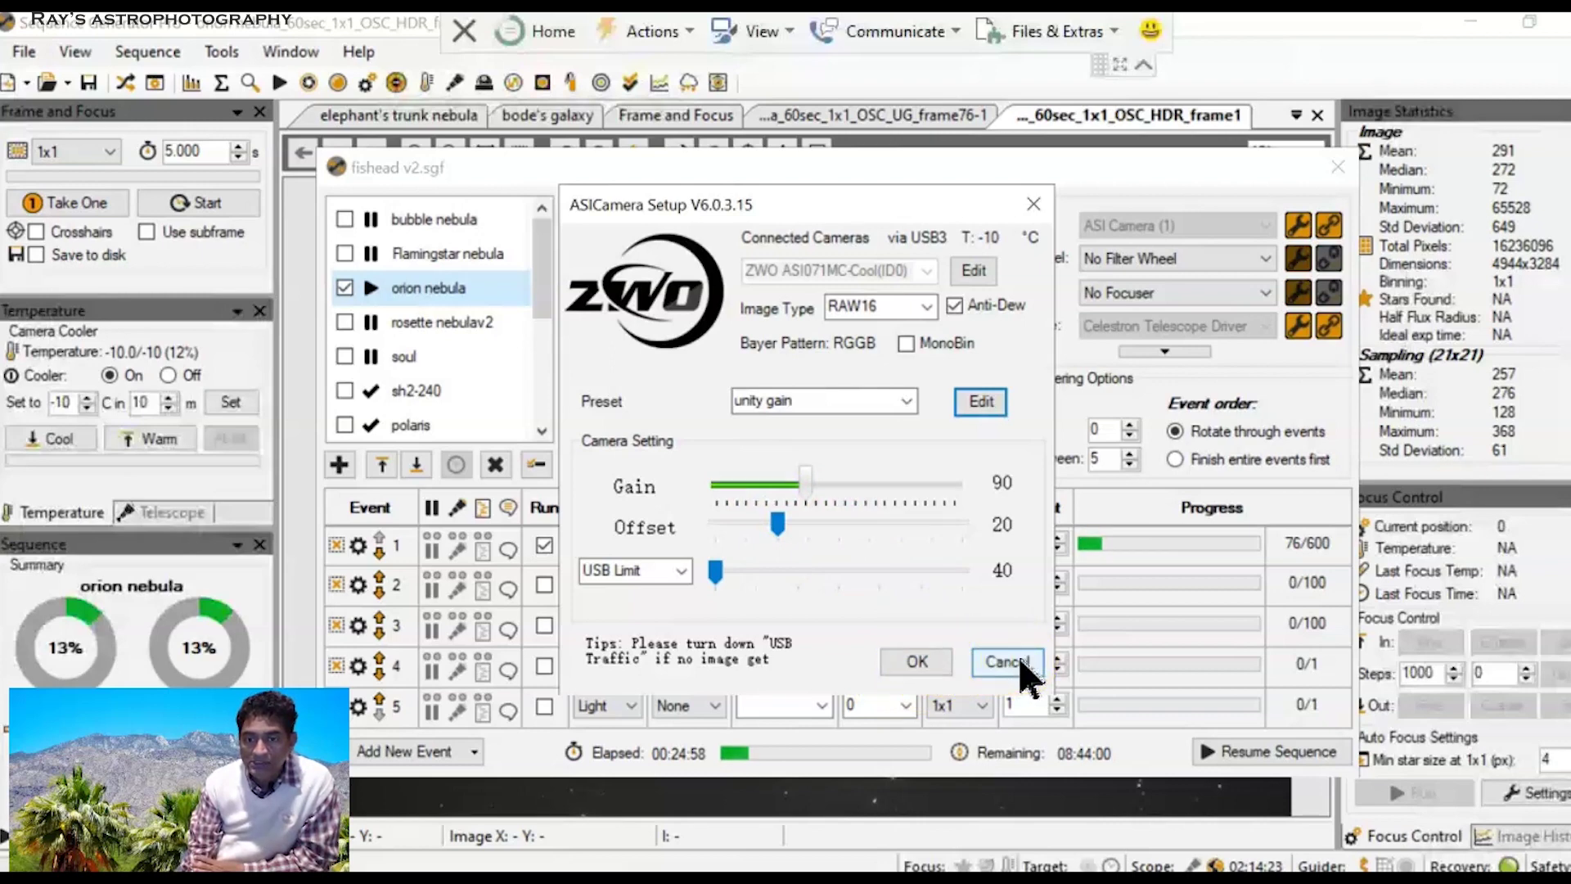
click(1006, 663)
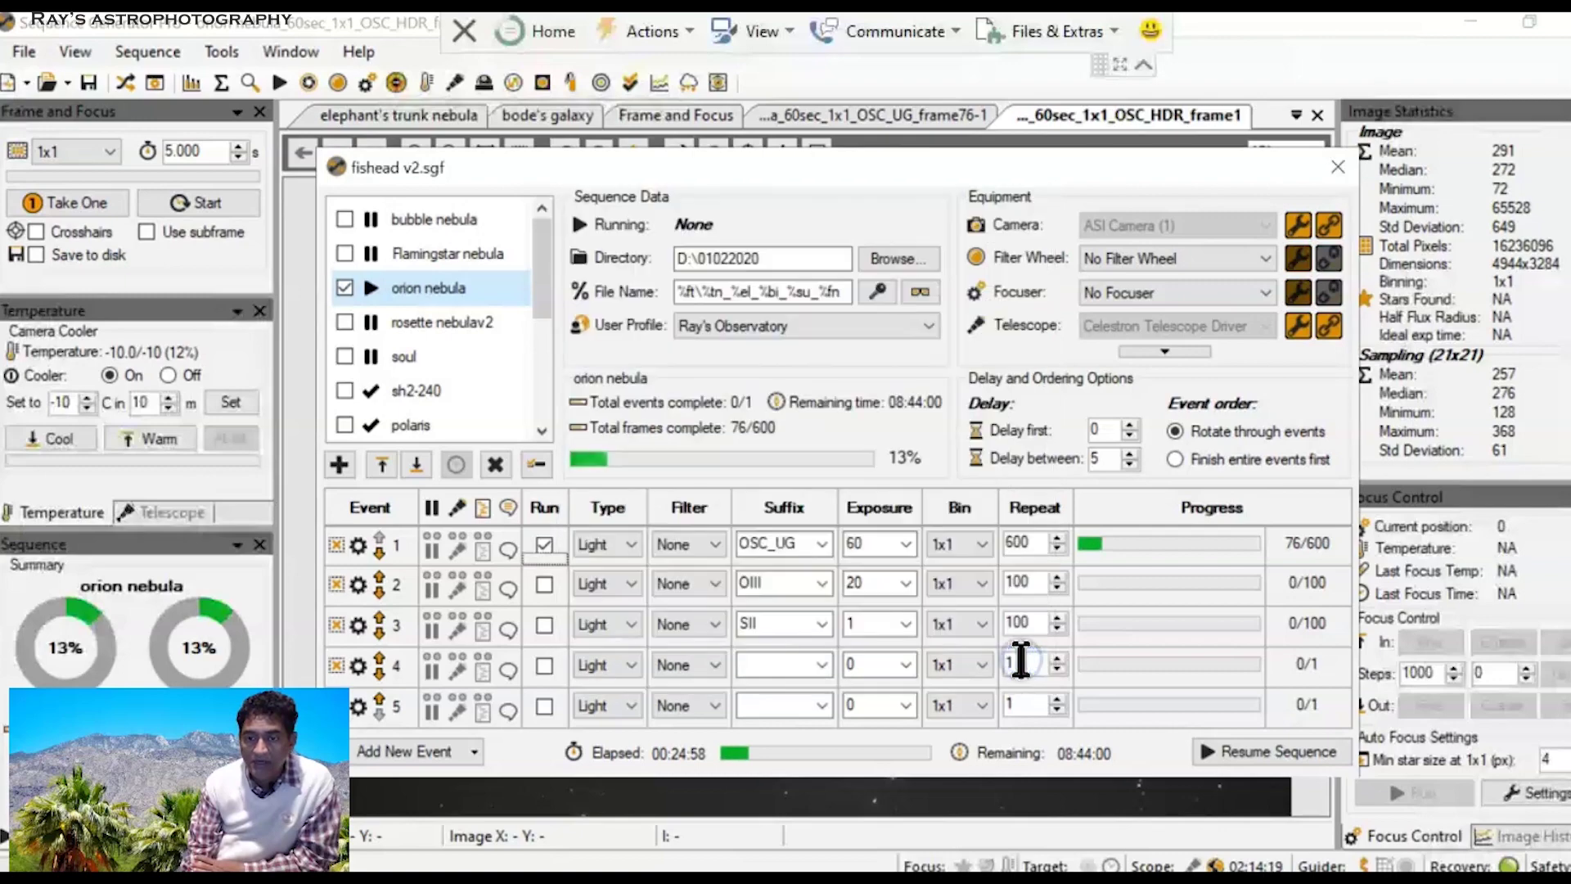
click(1270, 360)
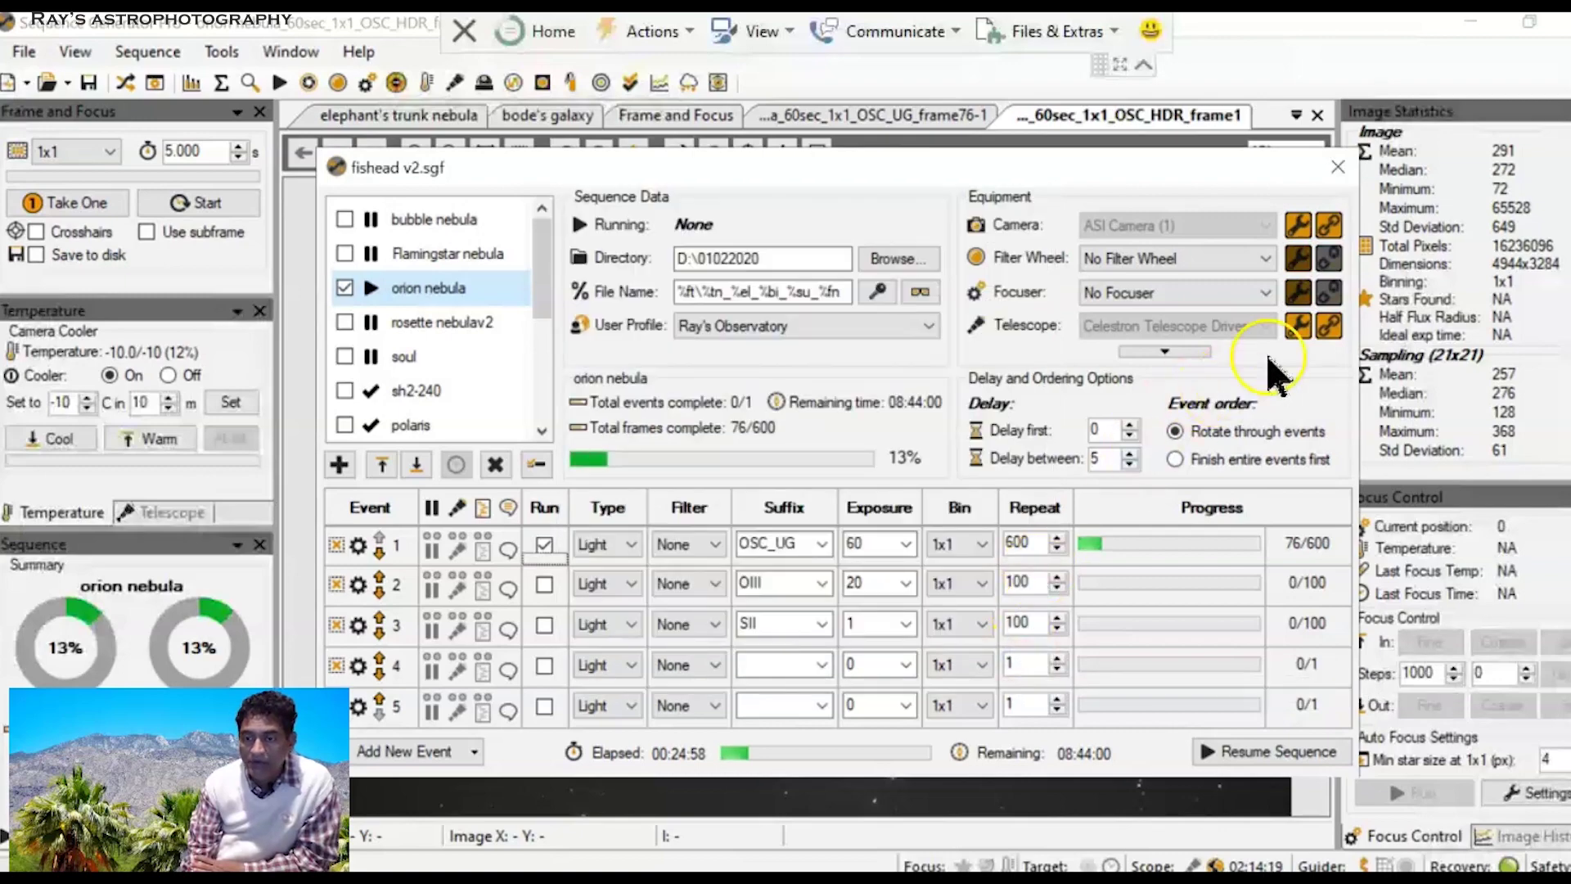
click(1342, 172)
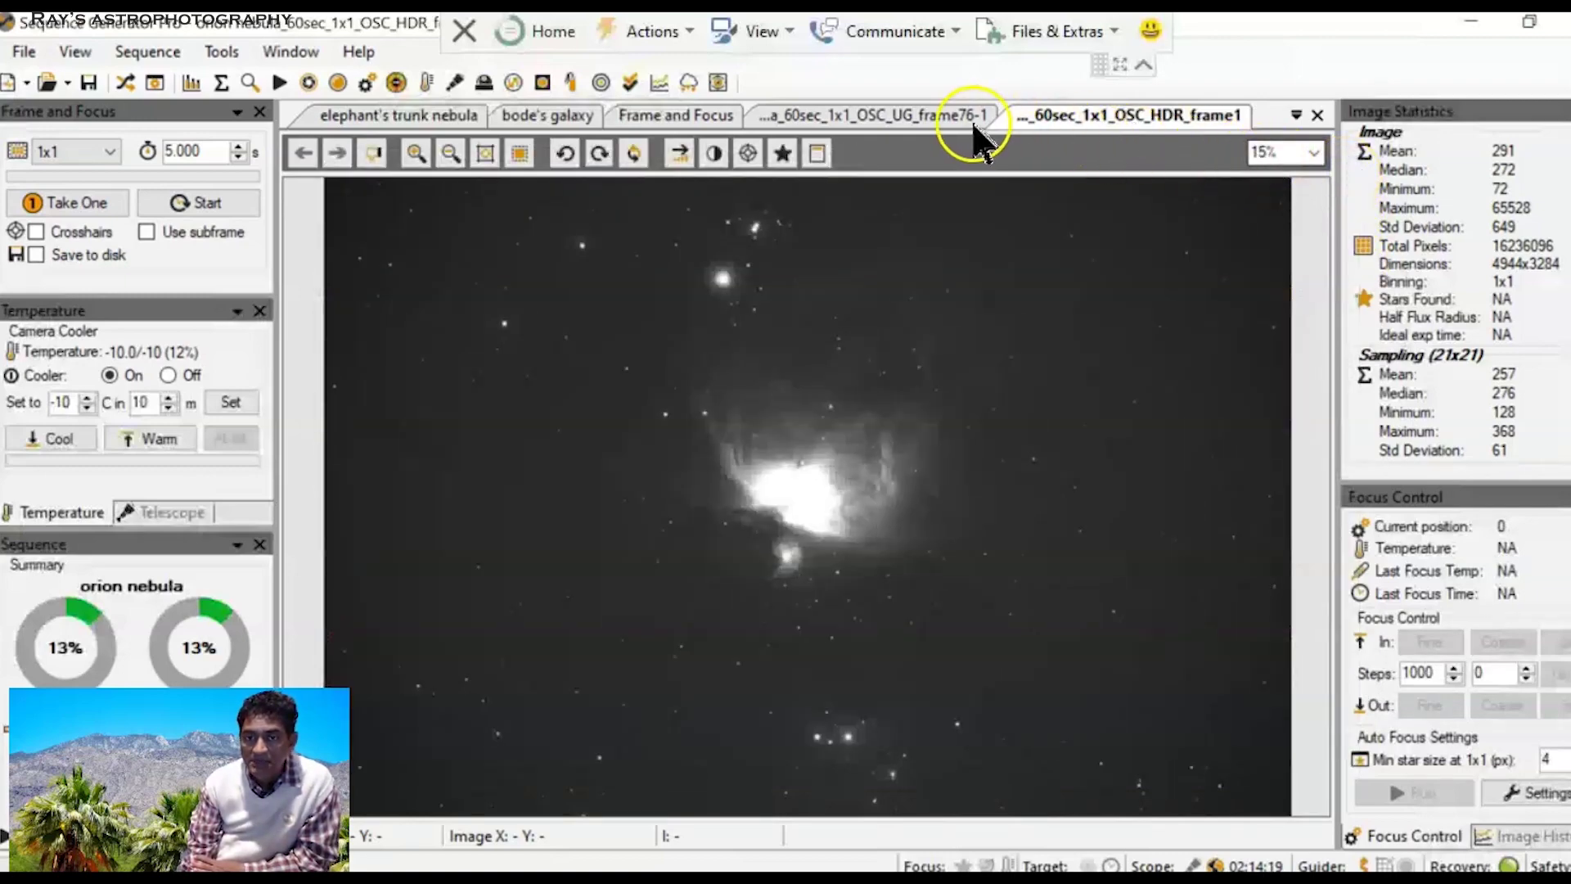
Display the UG_frame76-1 image with mean 764, median 712, standard deviation 1490
click(925, 115)
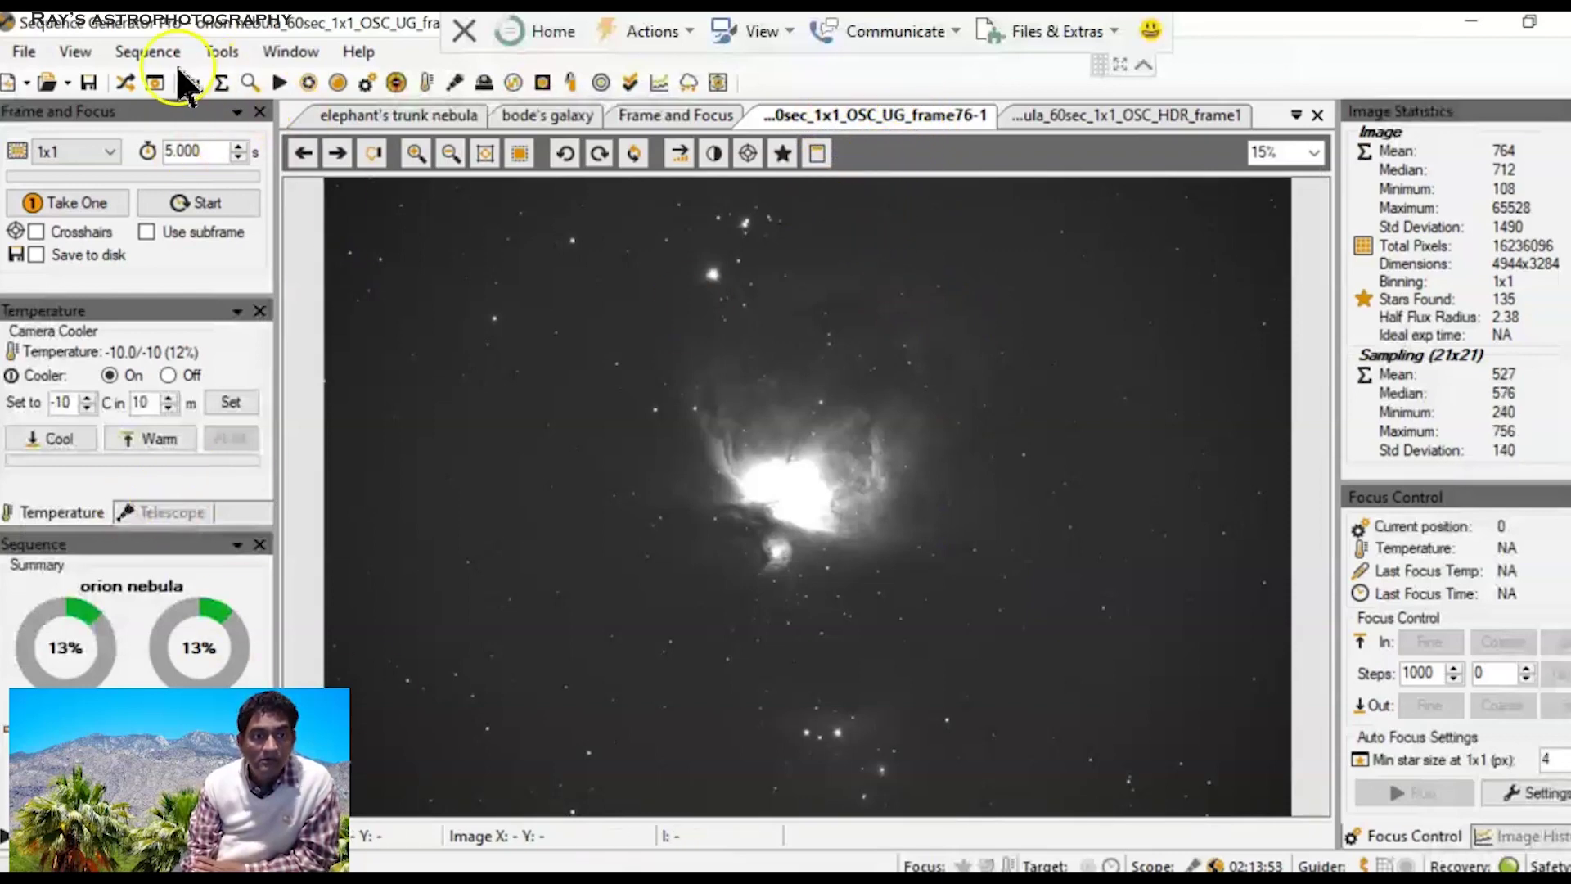
Resume the orion nebula sequence past the auto-centering warning, then bring PHD2 Guiding forward
click(147, 51)
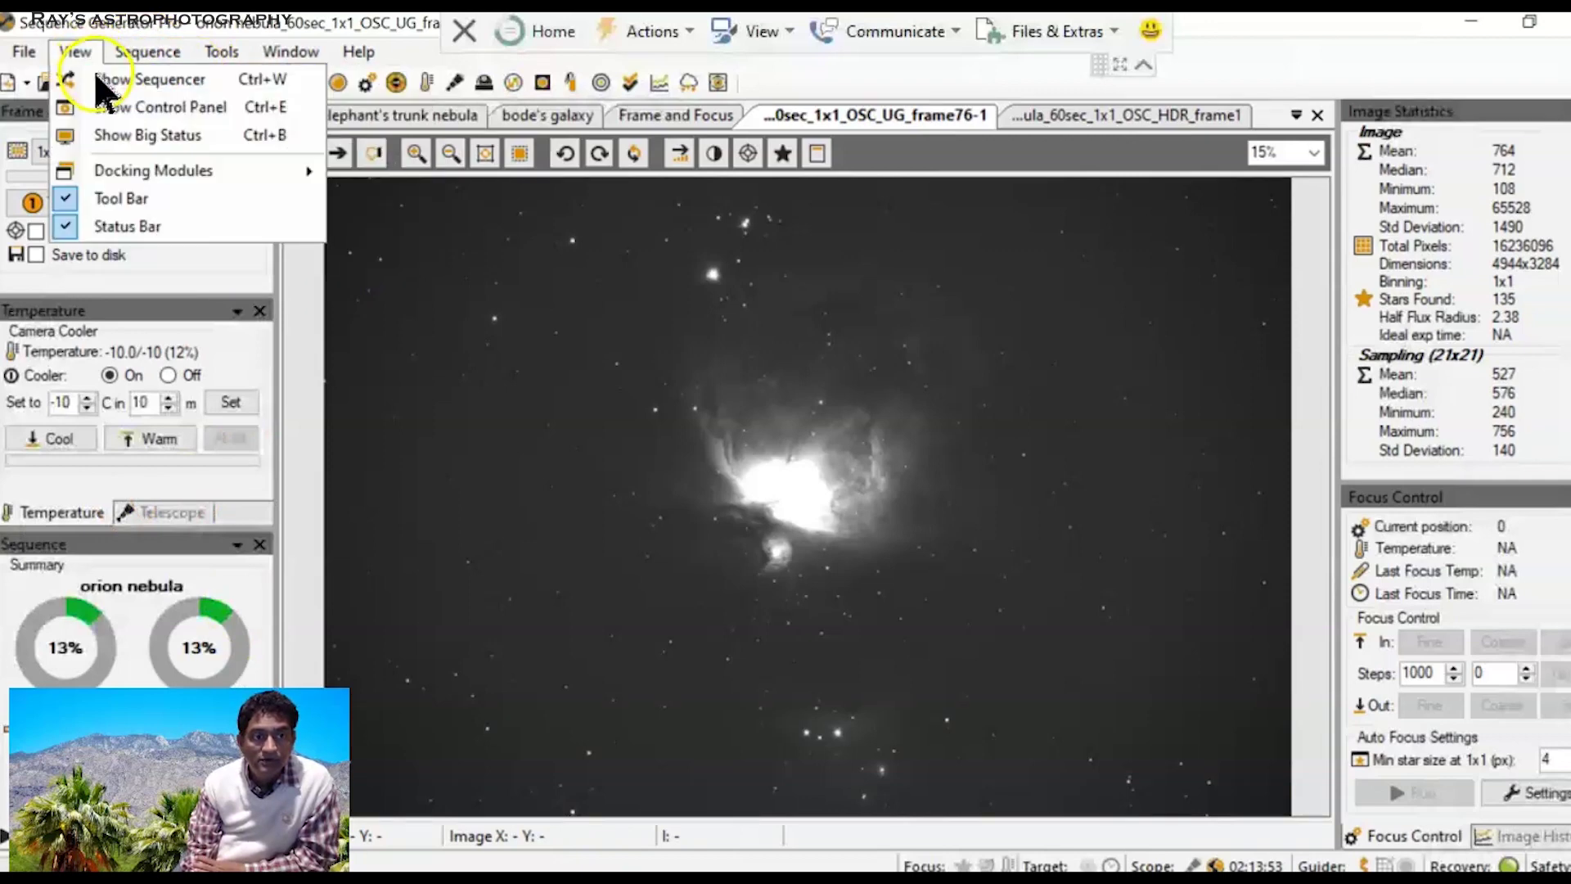
click(102, 106)
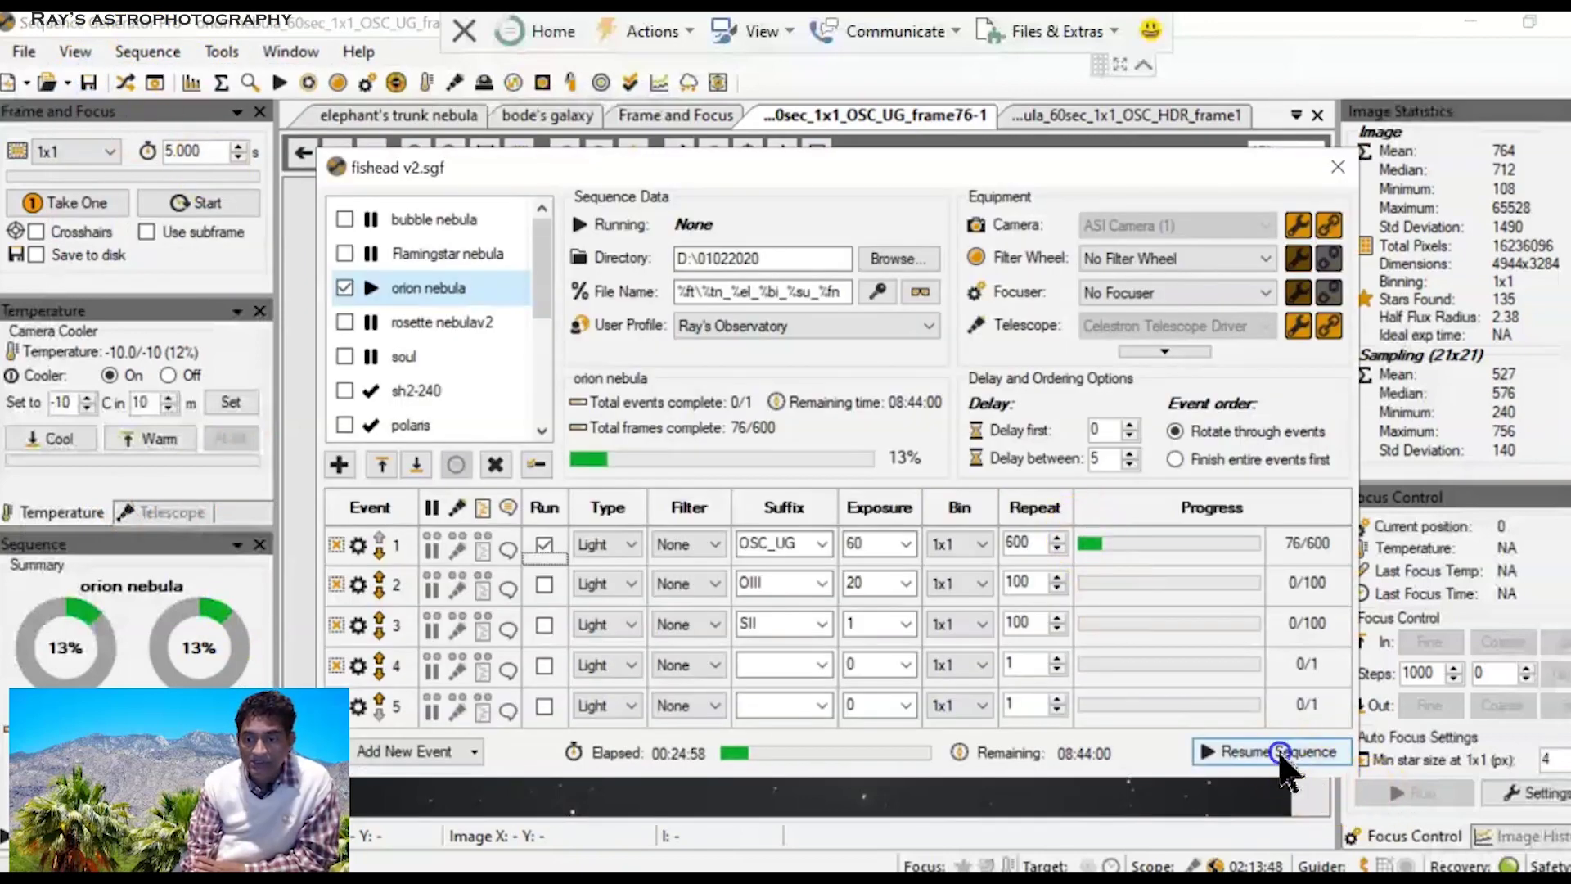
click(1301, 756)
click(766, 474)
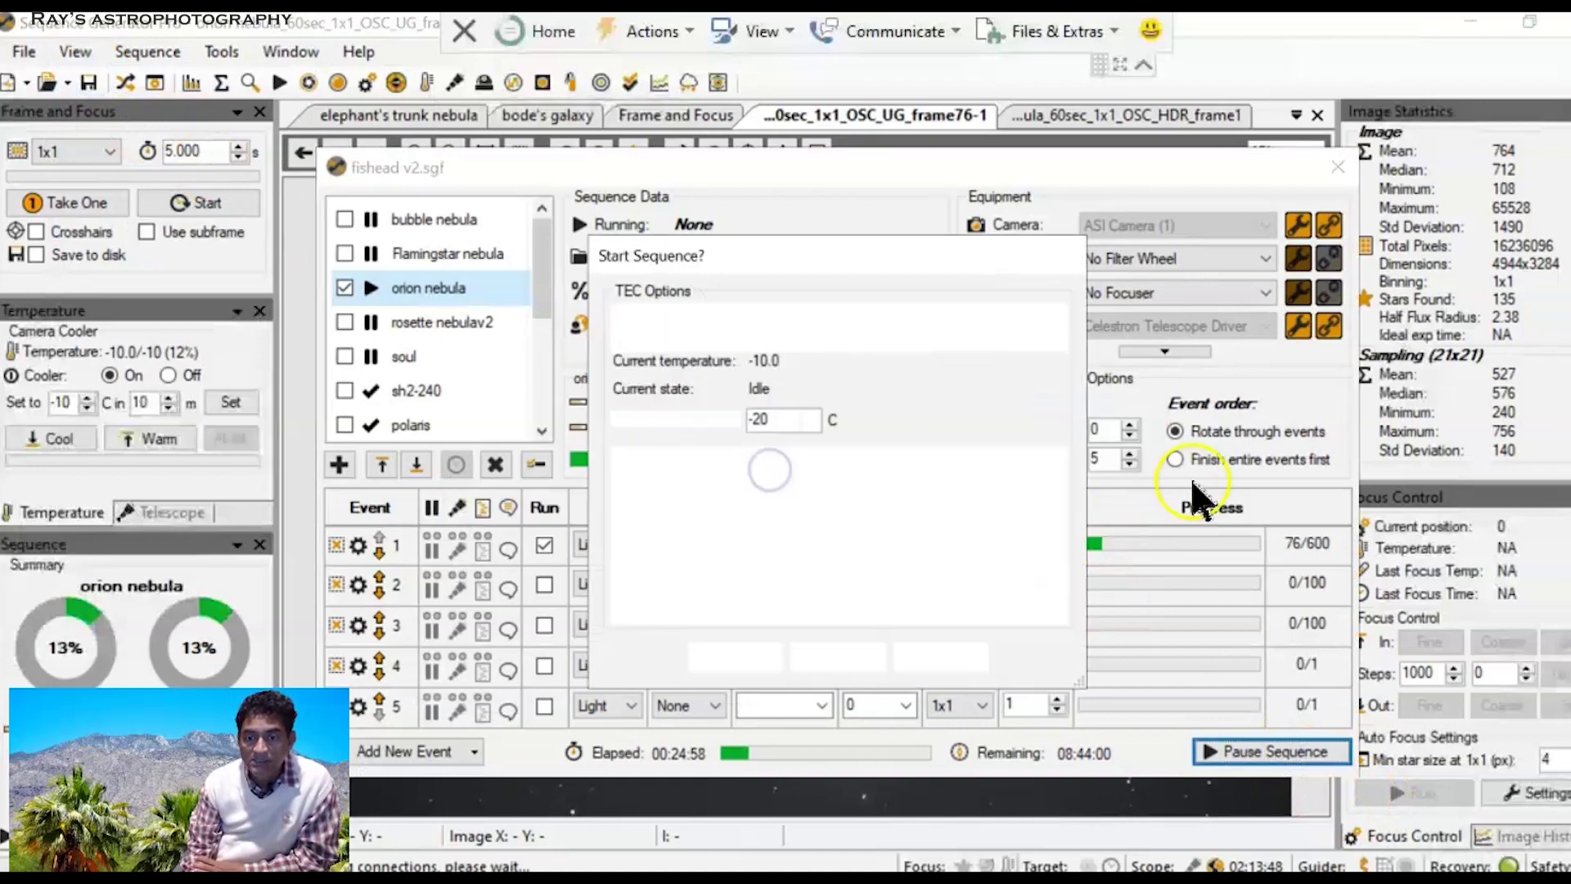
click(734, 658)
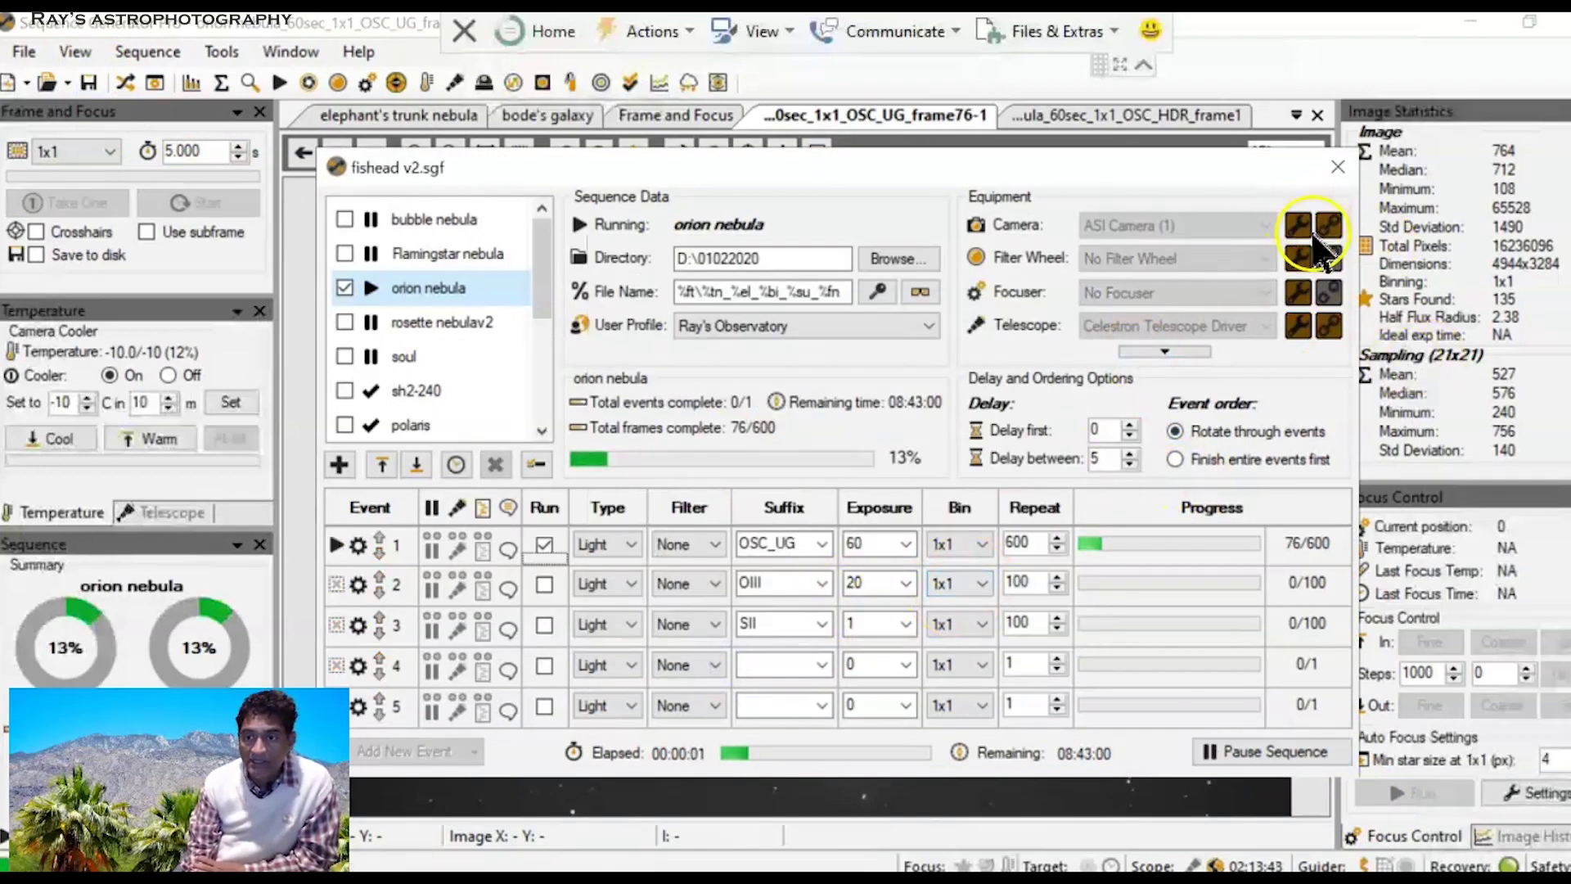
click(1338, 168)
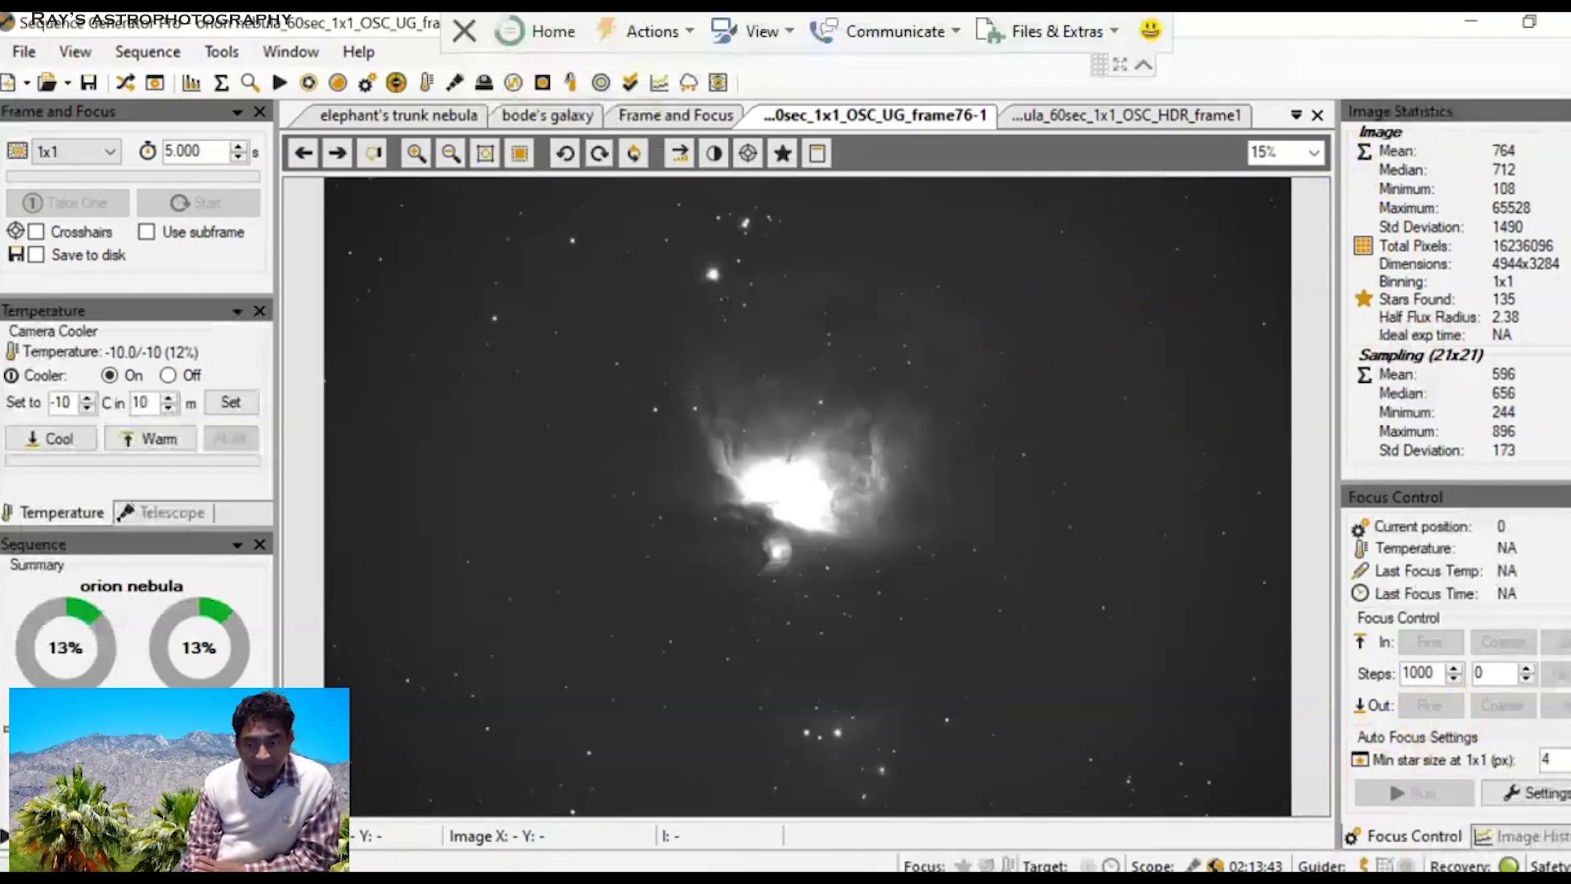
click(1274, 851)
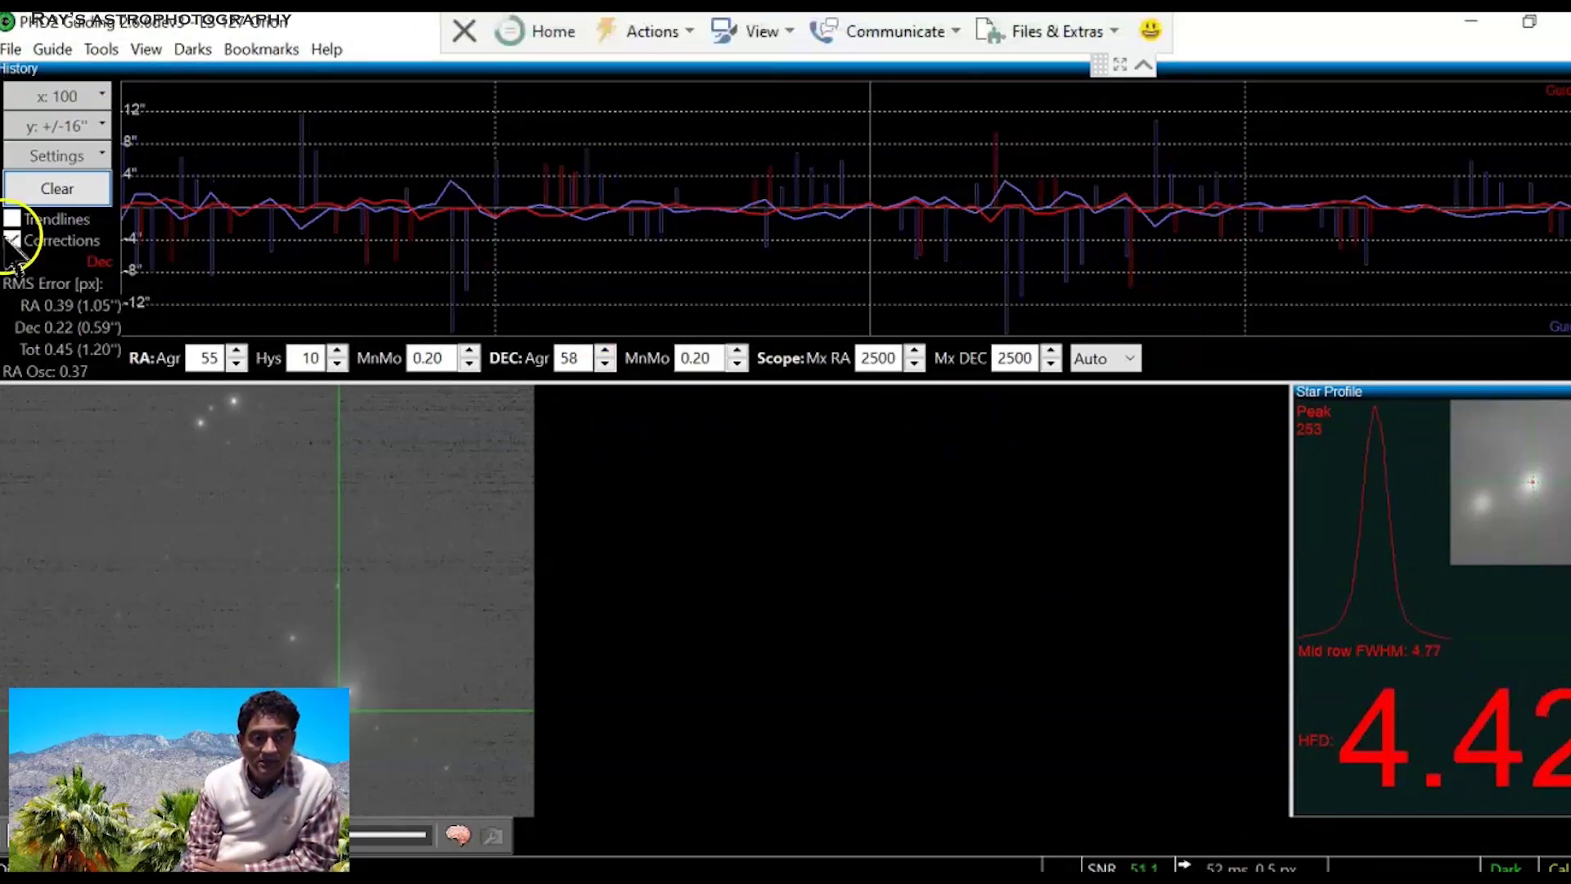
Clear PHD2's guiding history, watch total RMS settle near 0.35 px, then minimize PHD2
click(56, 189)
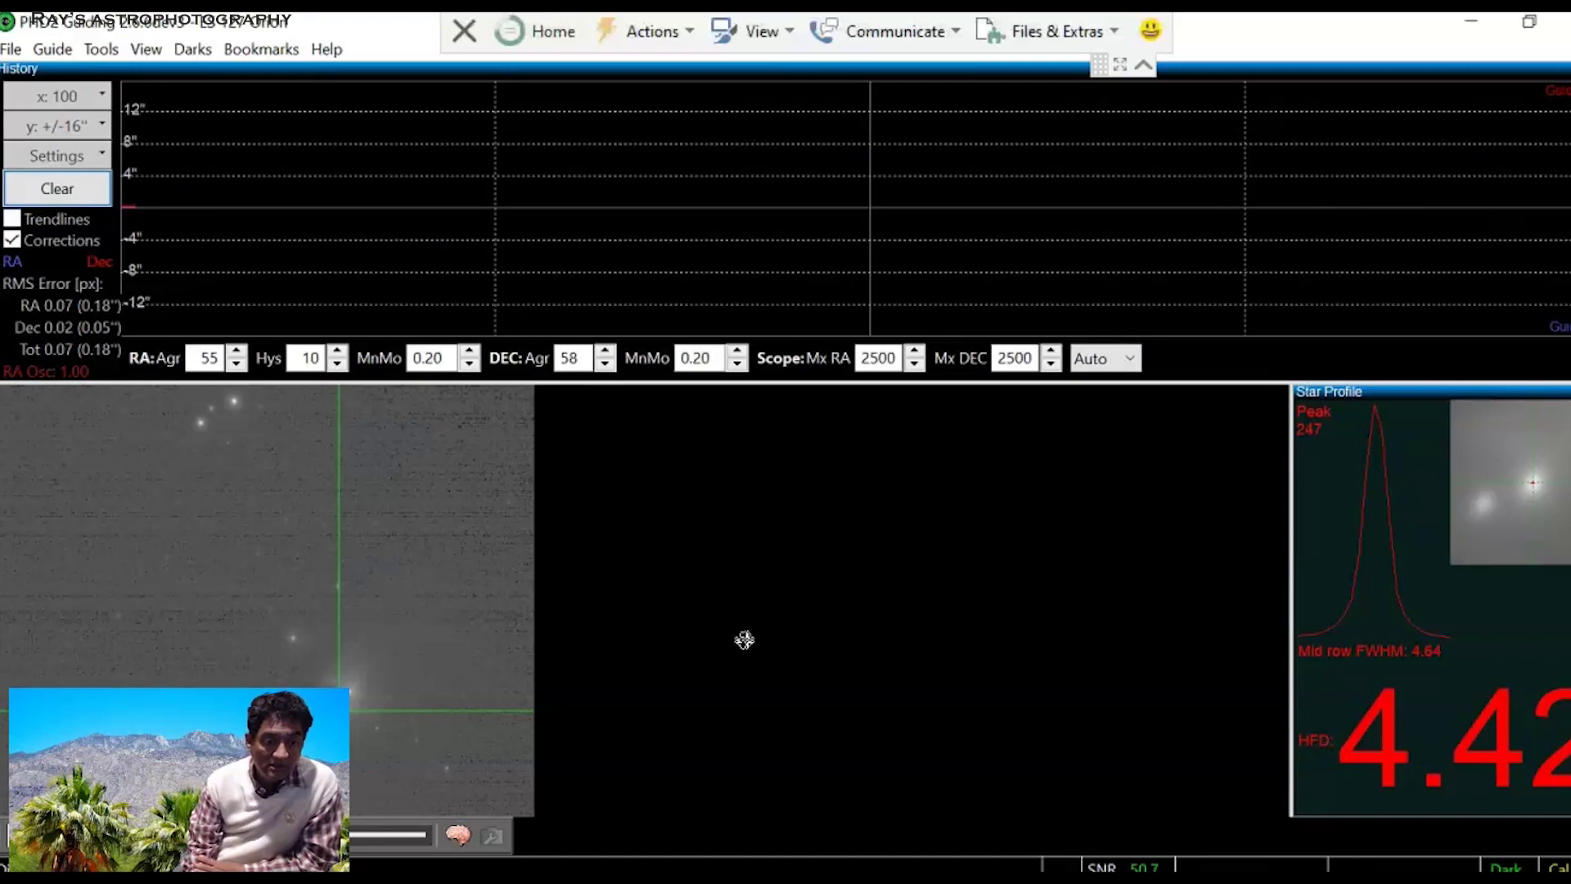
click(701, 456)
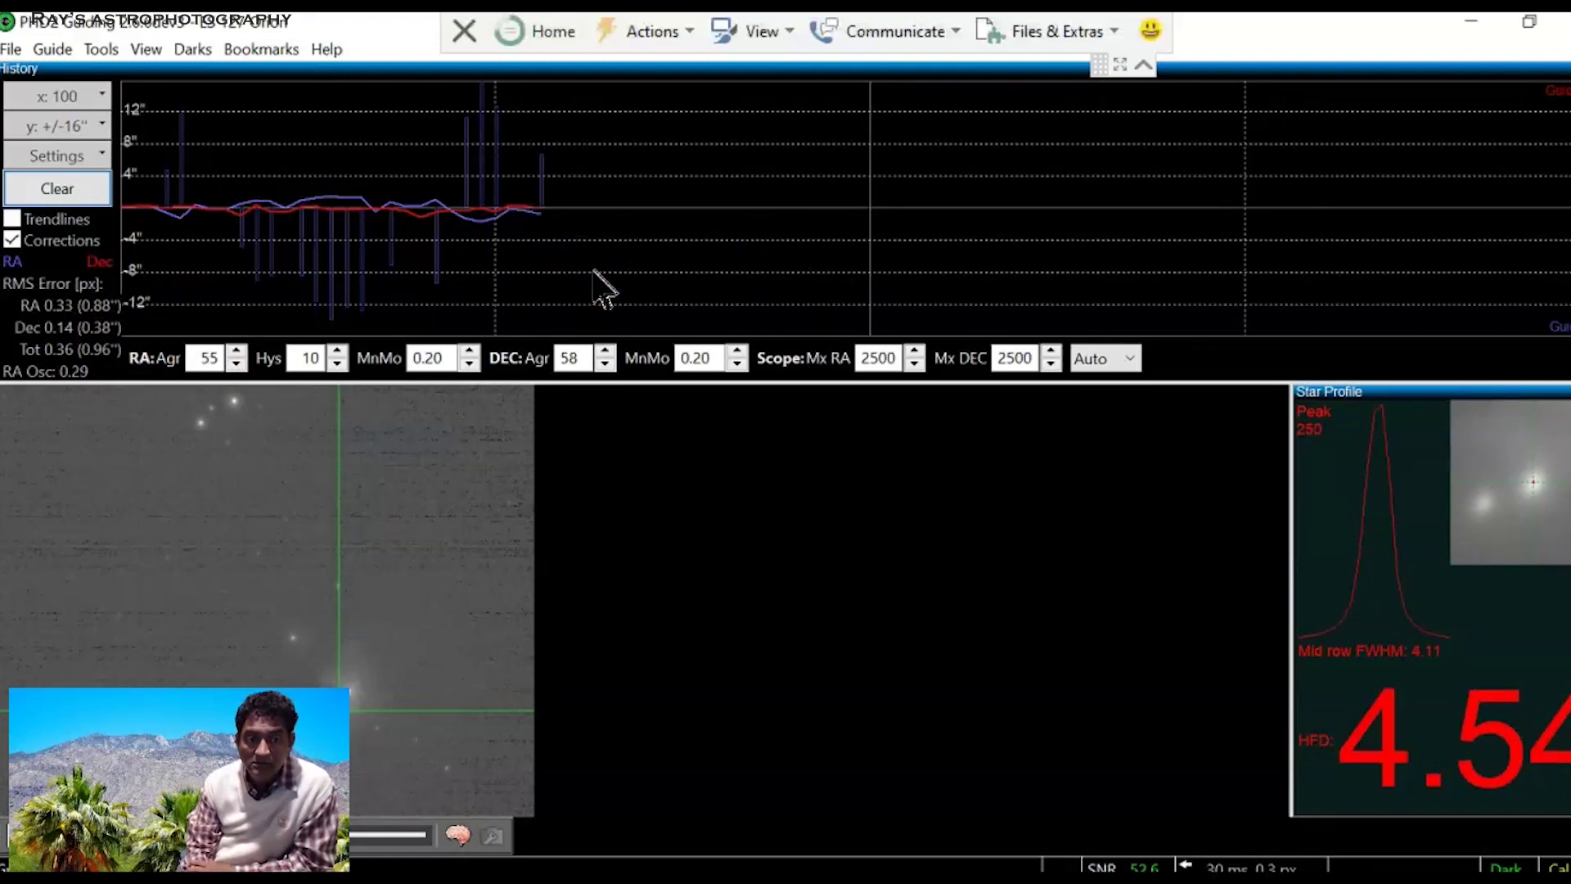
mouse_move(709, 258)
mouse_down()
mouse_move(554, 253)
mouse_move(778, 232)
mouse_move(880, 558)
mouse_up()
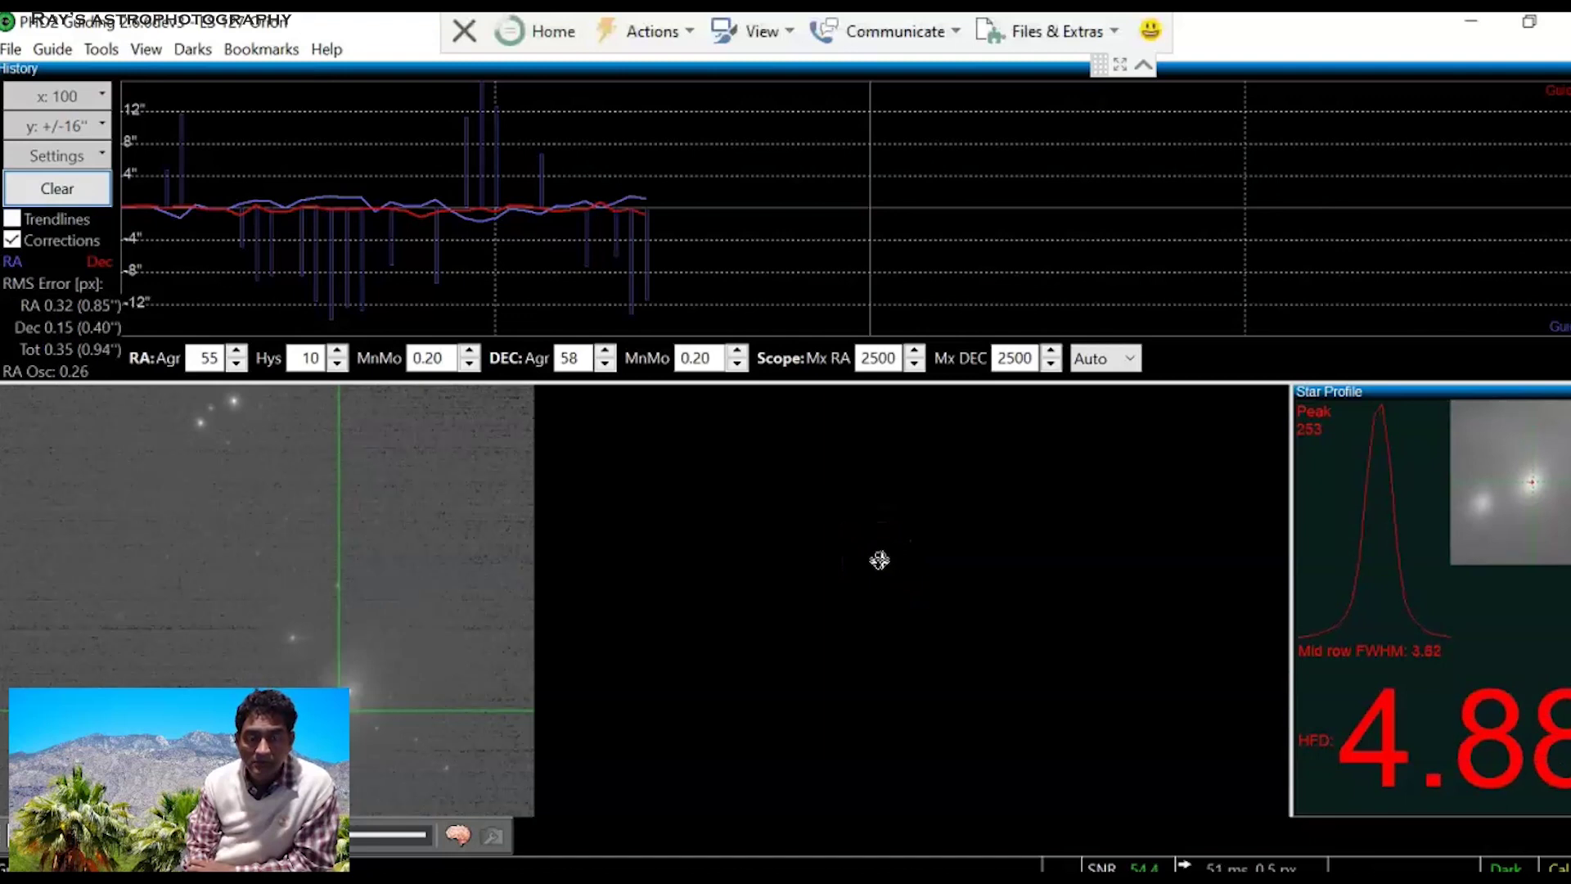
click(1472, 25)
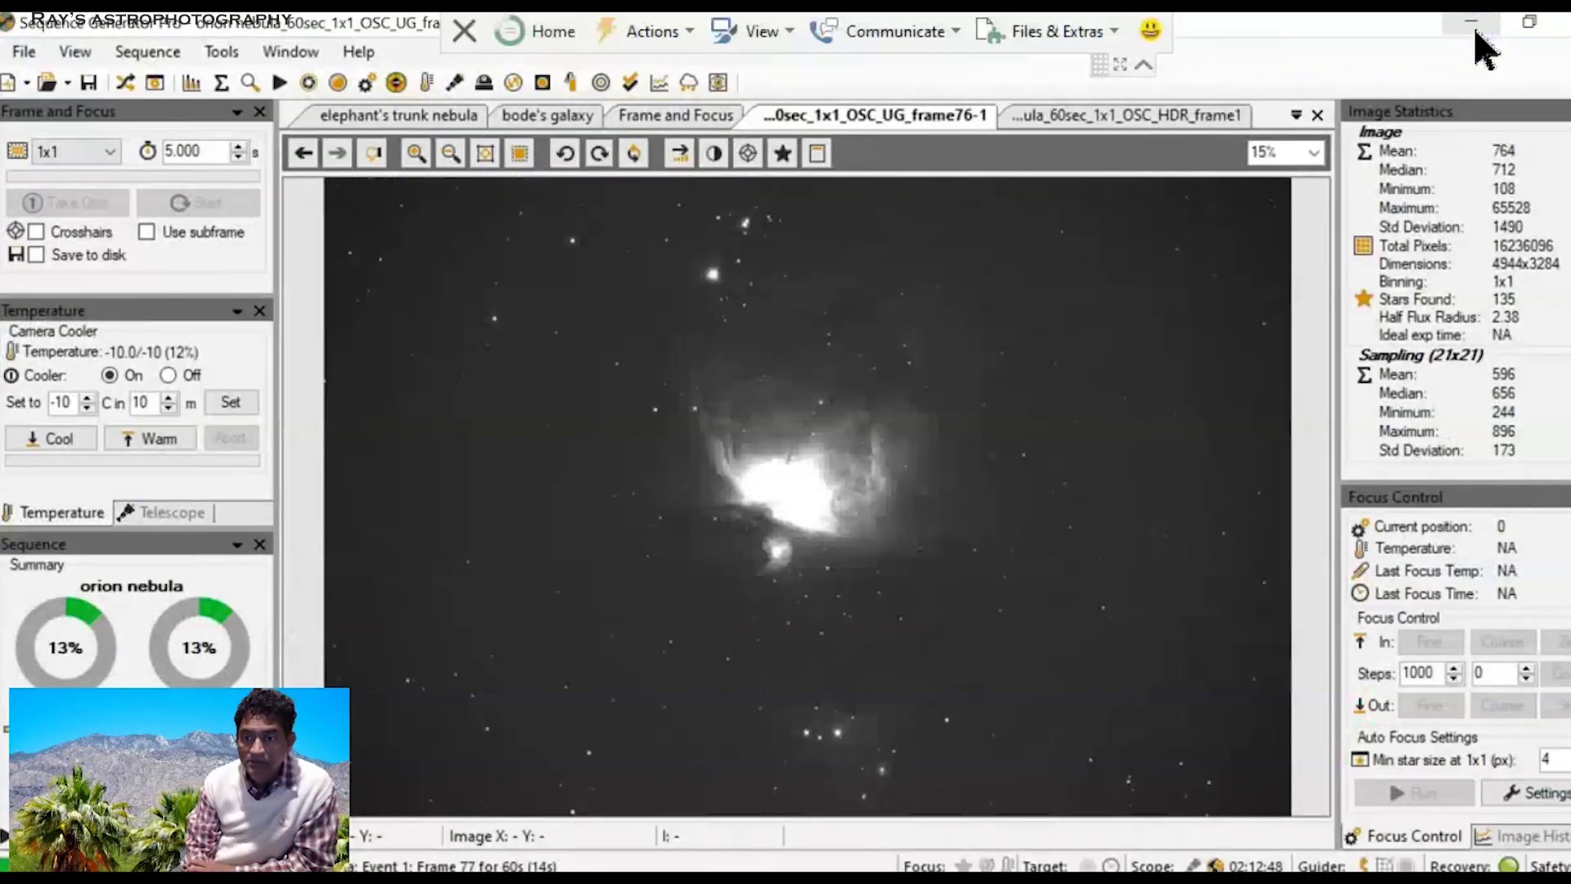
mouse_move(1556, 331)
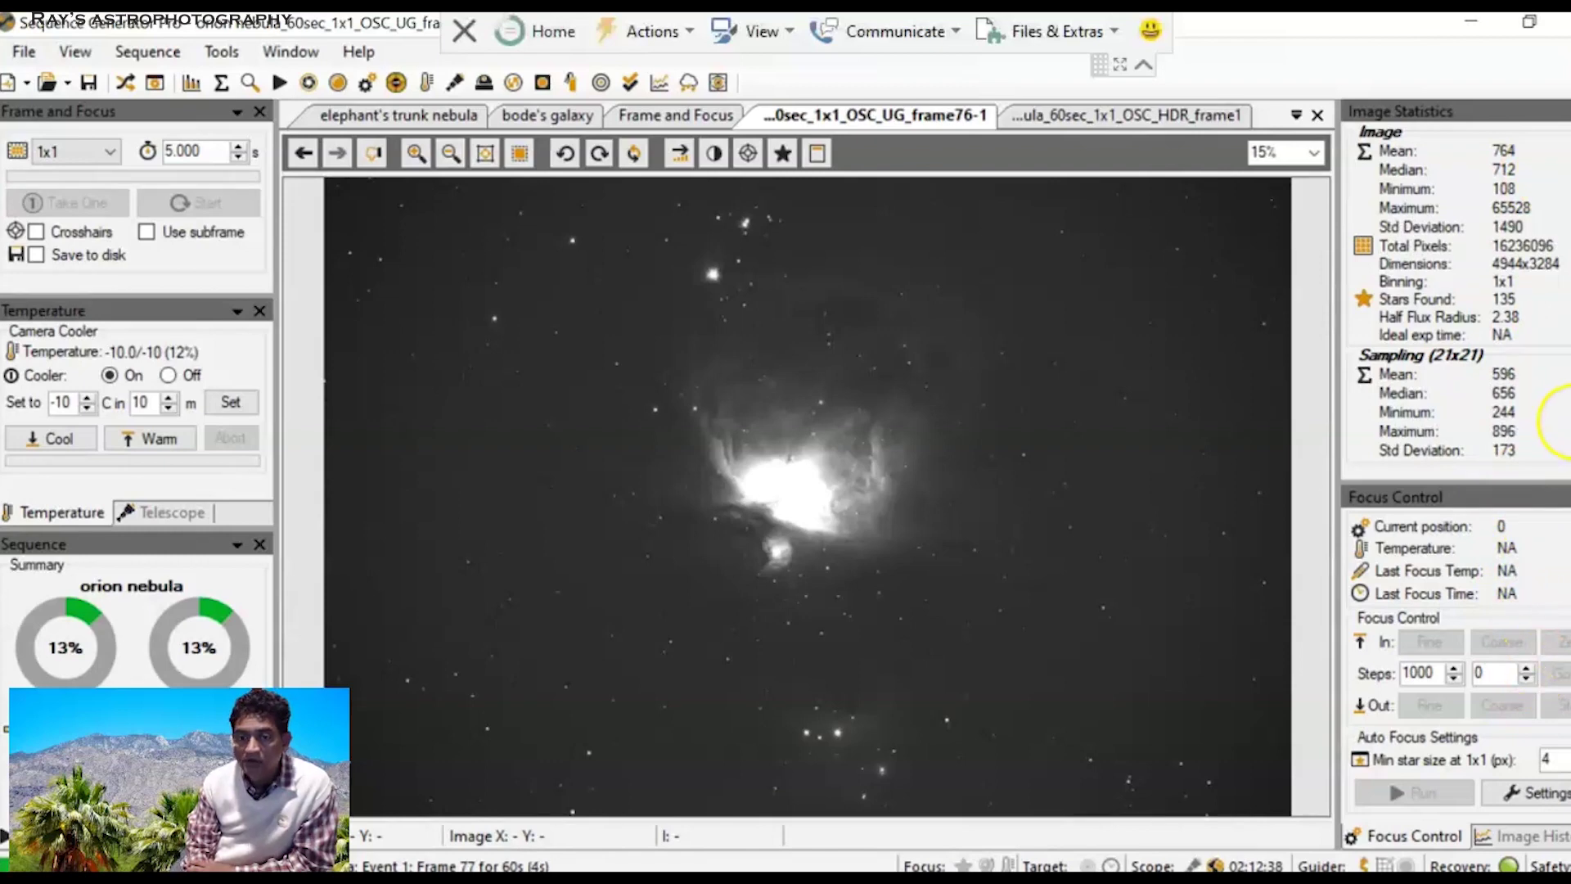
mouse_move(1563, 419)
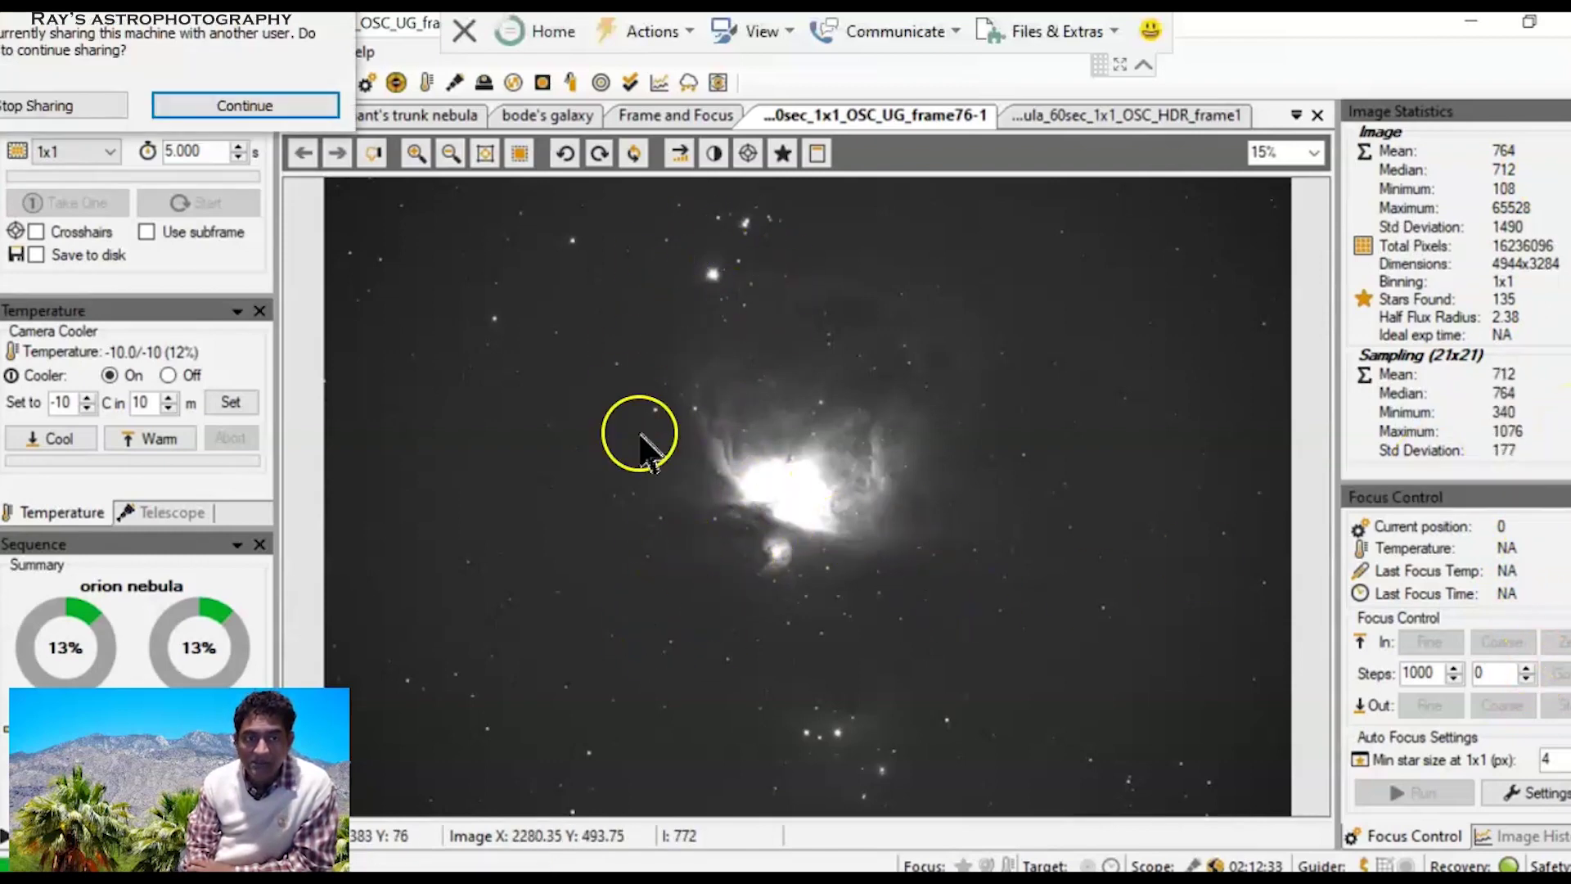
click(243, 106)
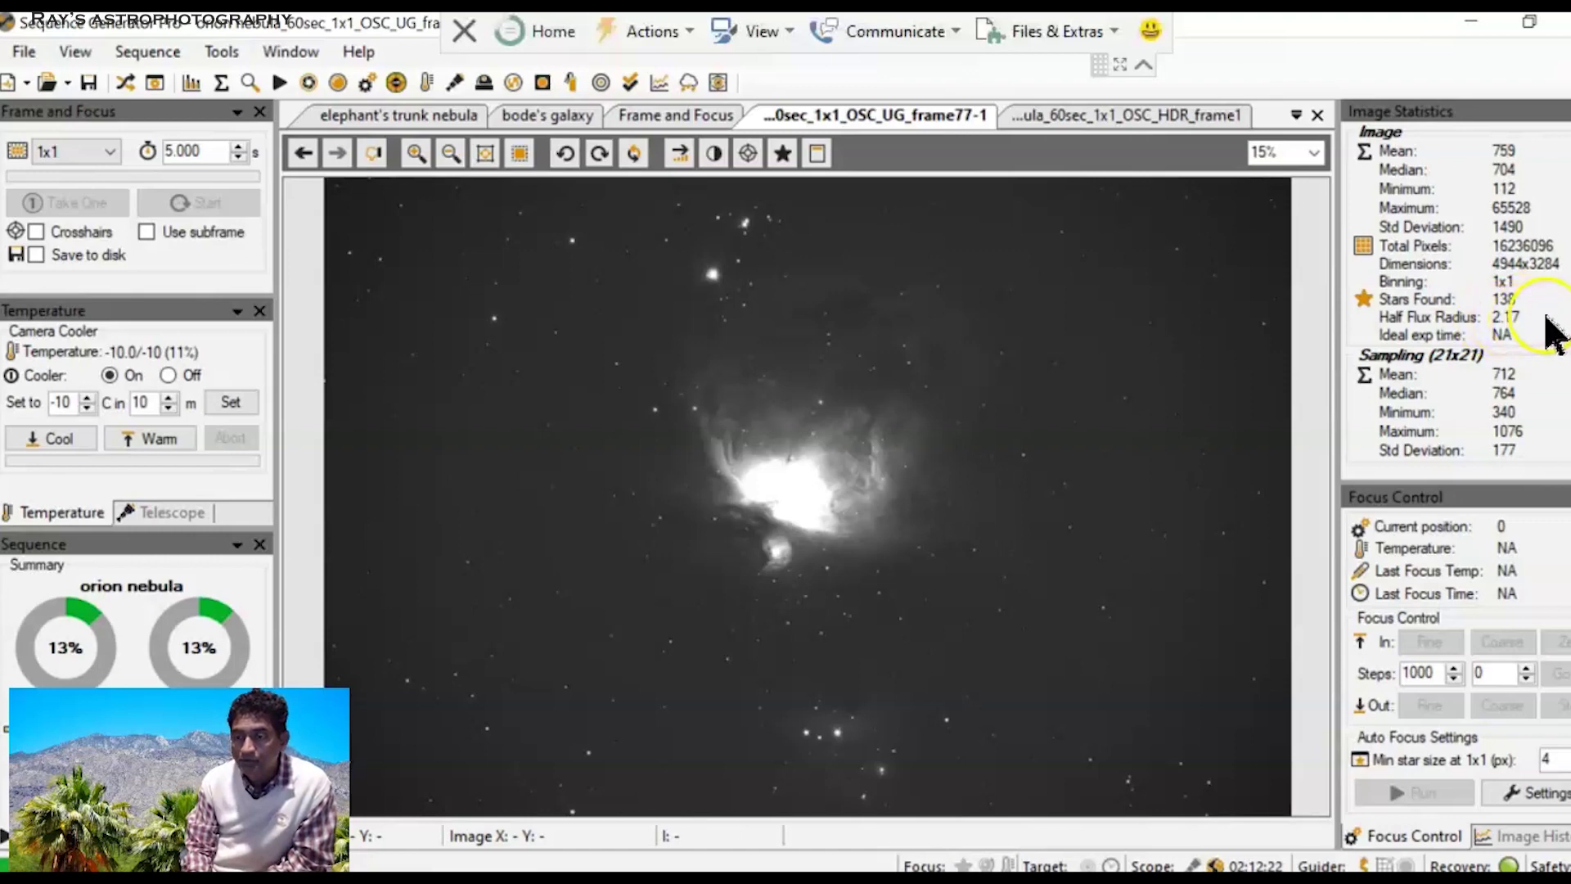
mouse_move(1511, 341)
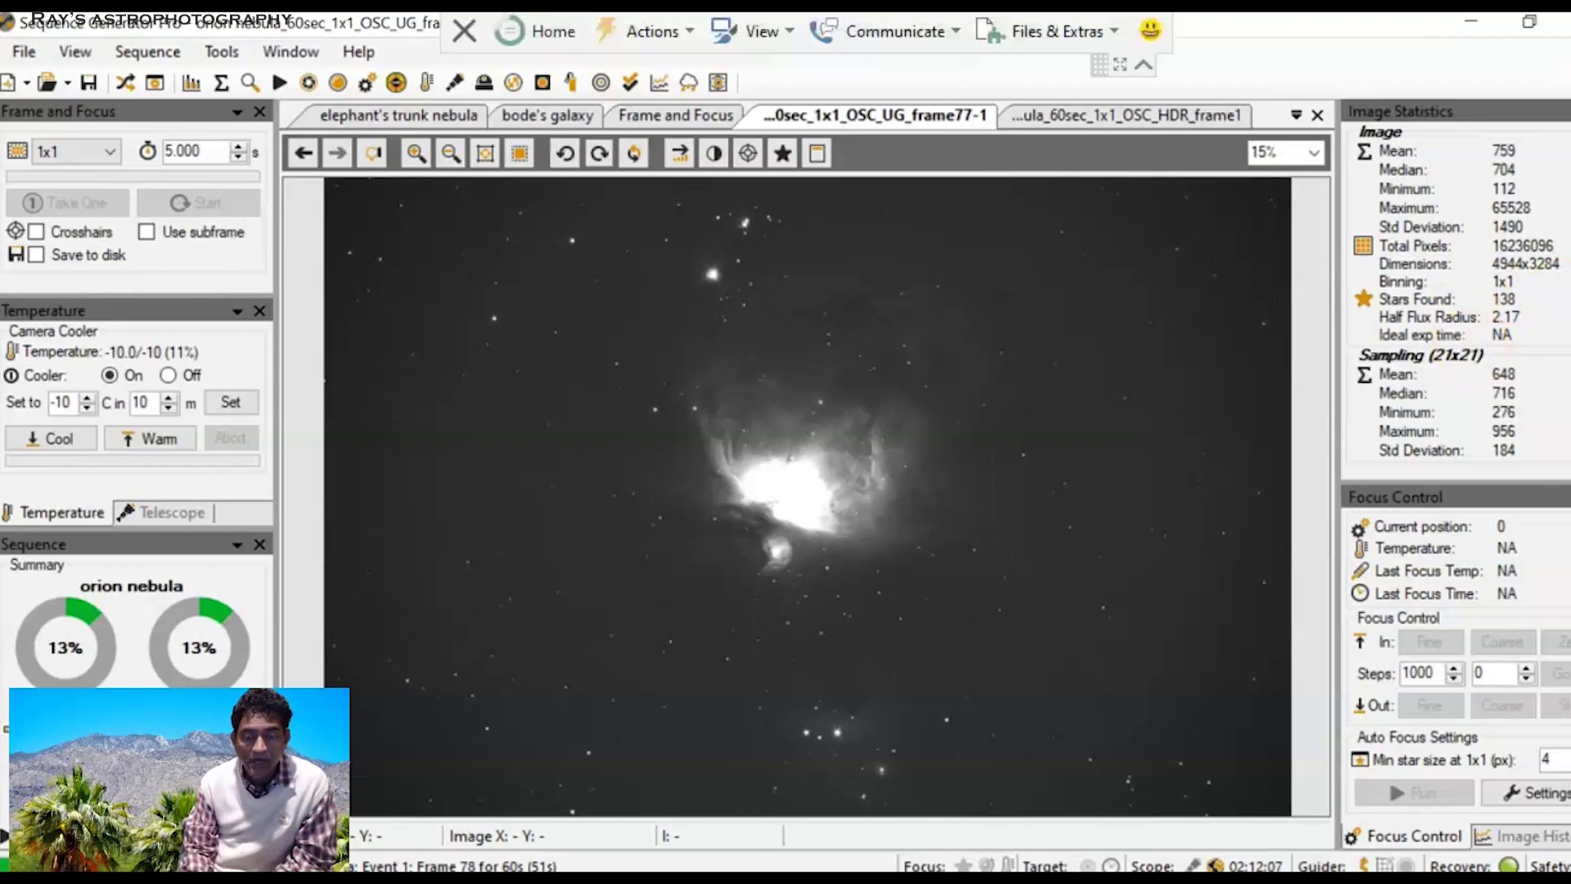
click(76, 52)
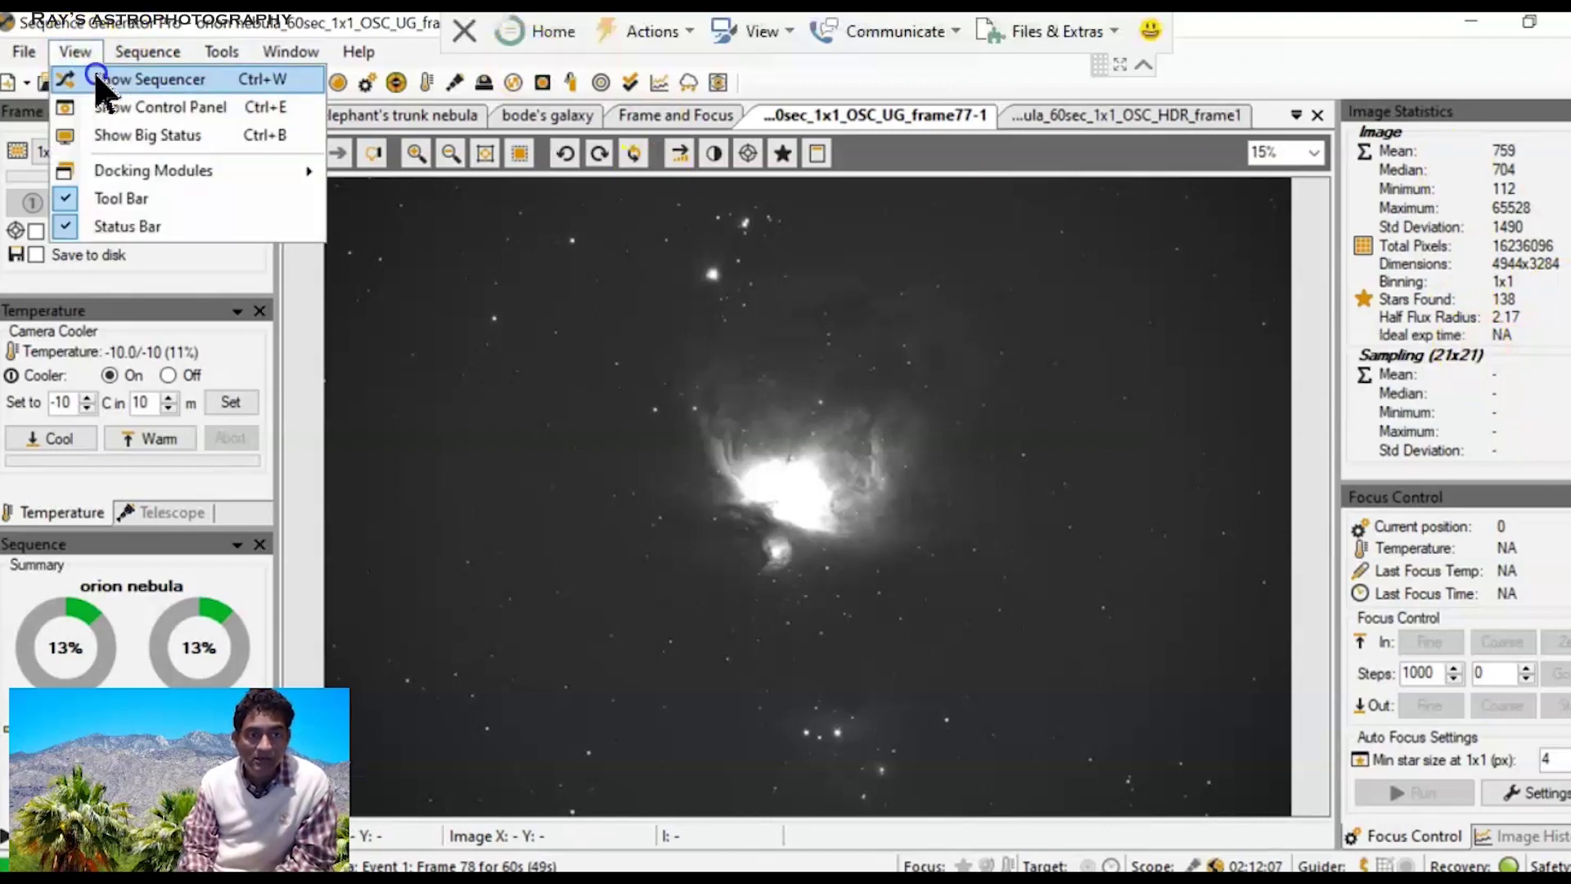
In the sequencer, tick Run on event 4 and give it 30-second exposure with 100 repeats
click(93, 72)
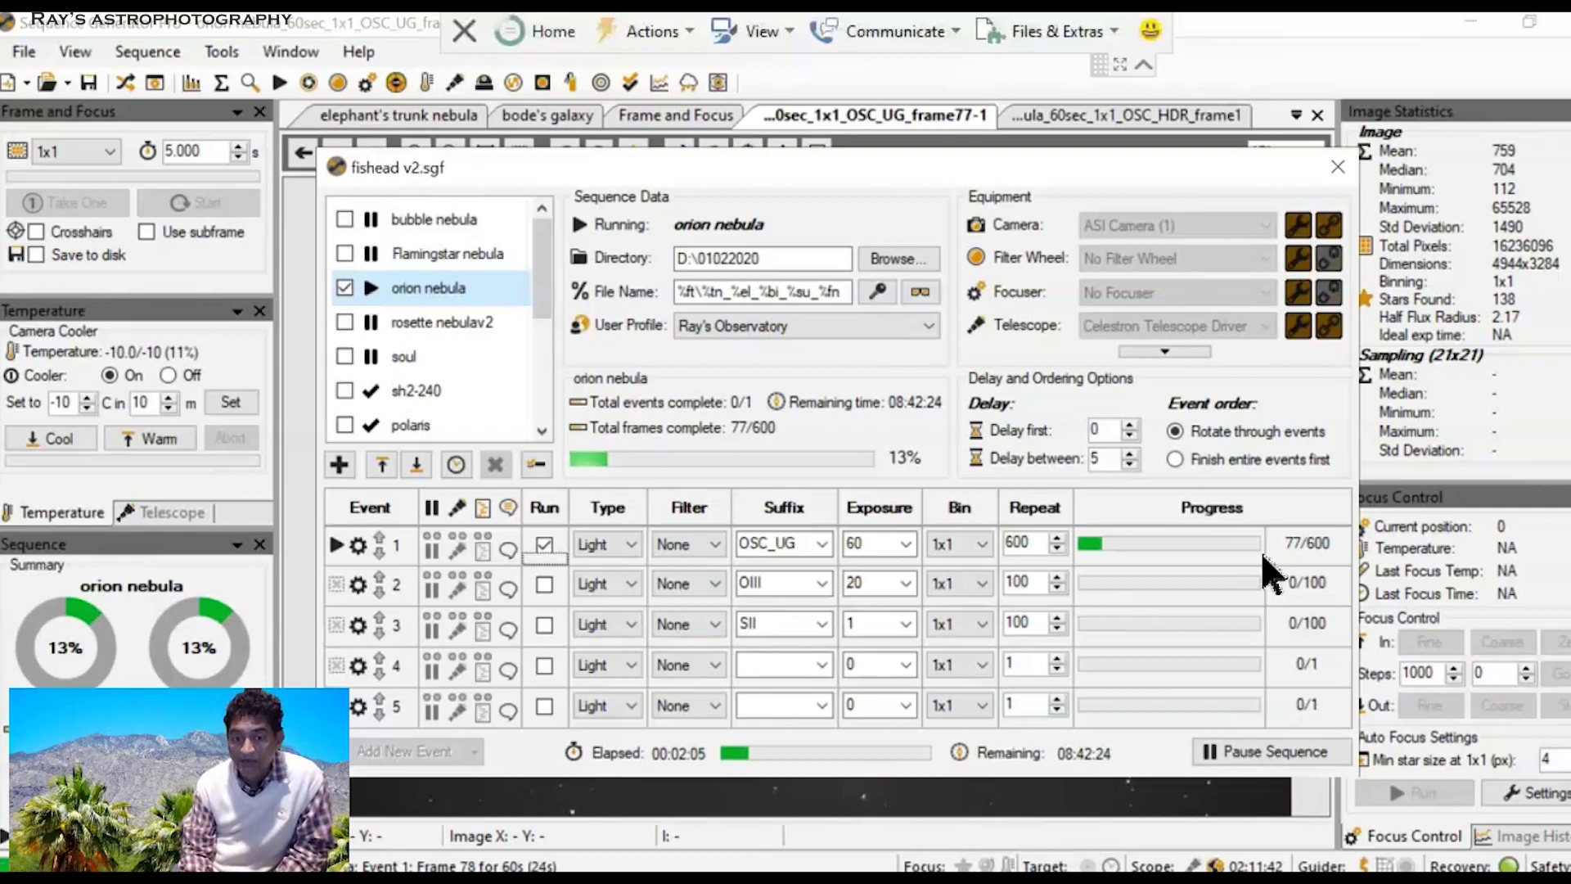
click(1138, 555)
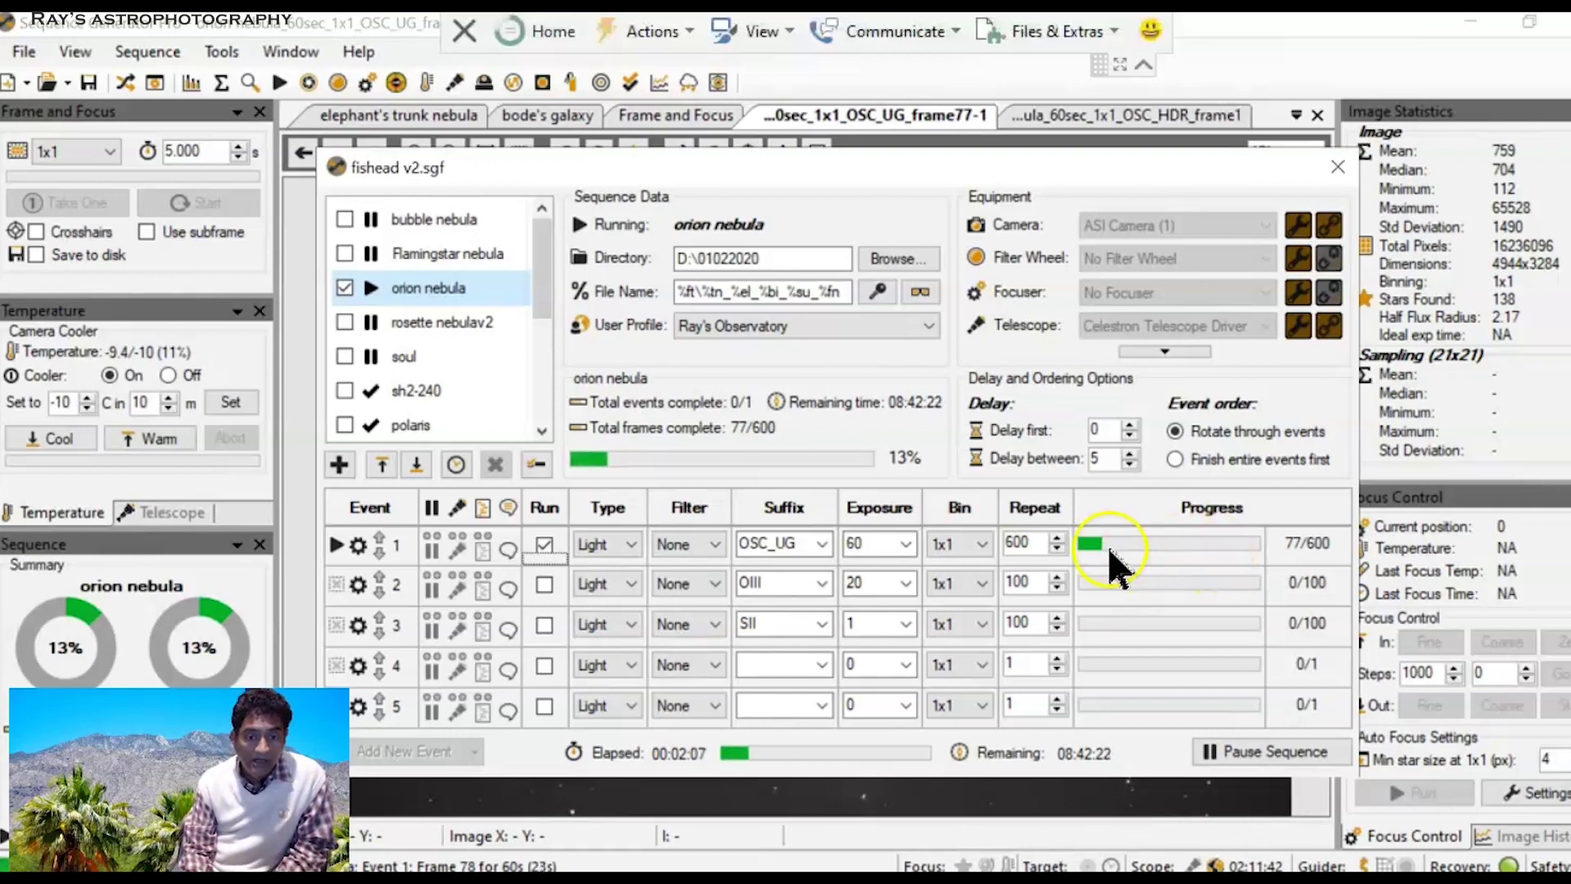
click(543, 666)
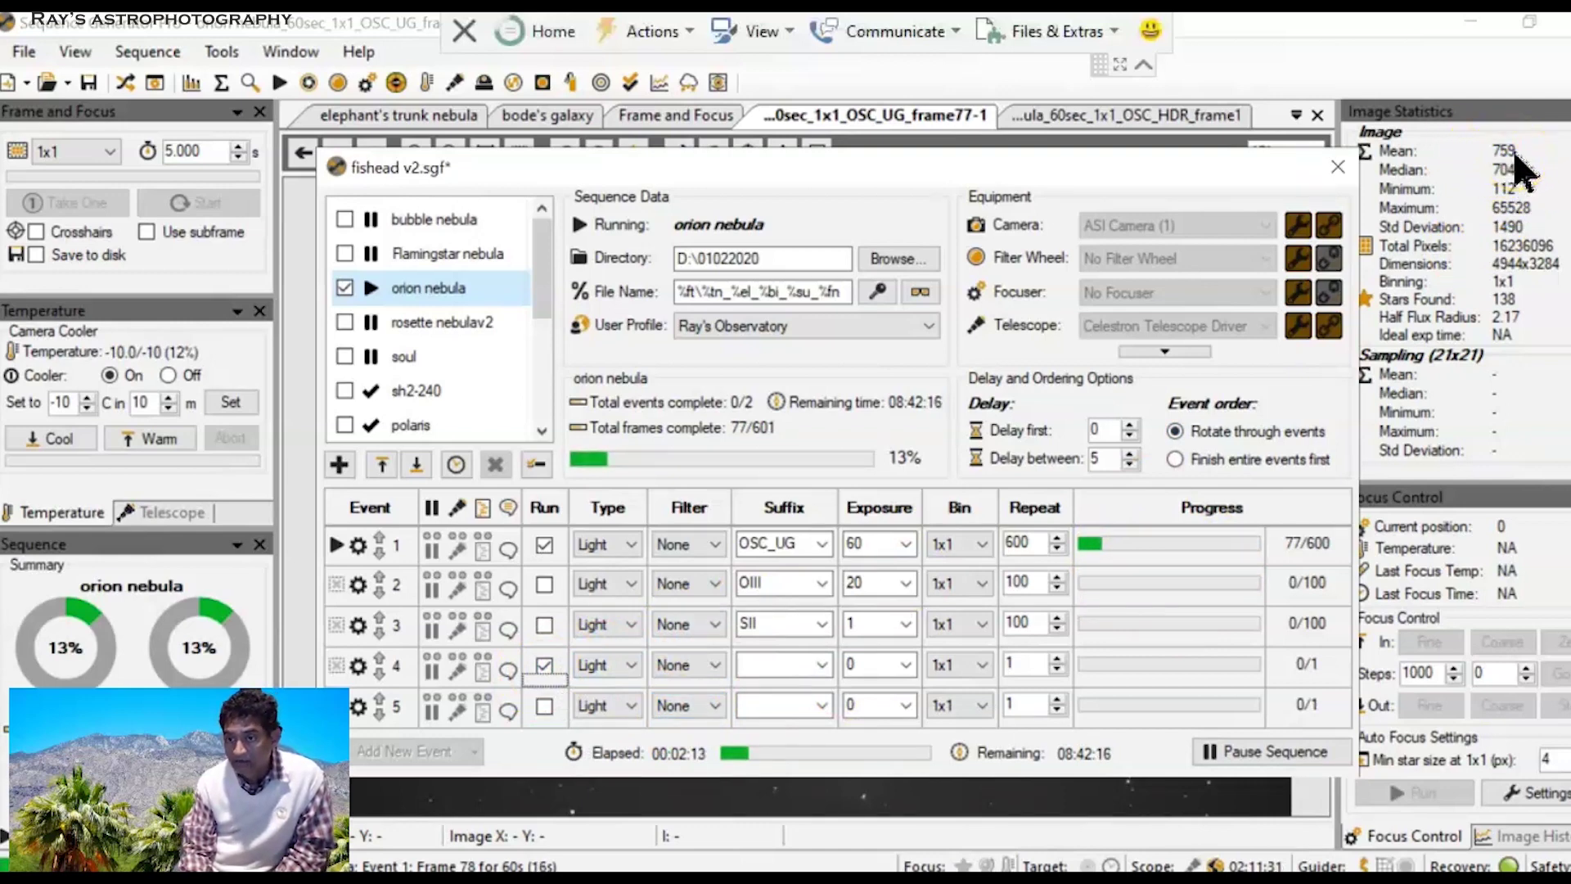
text(1)
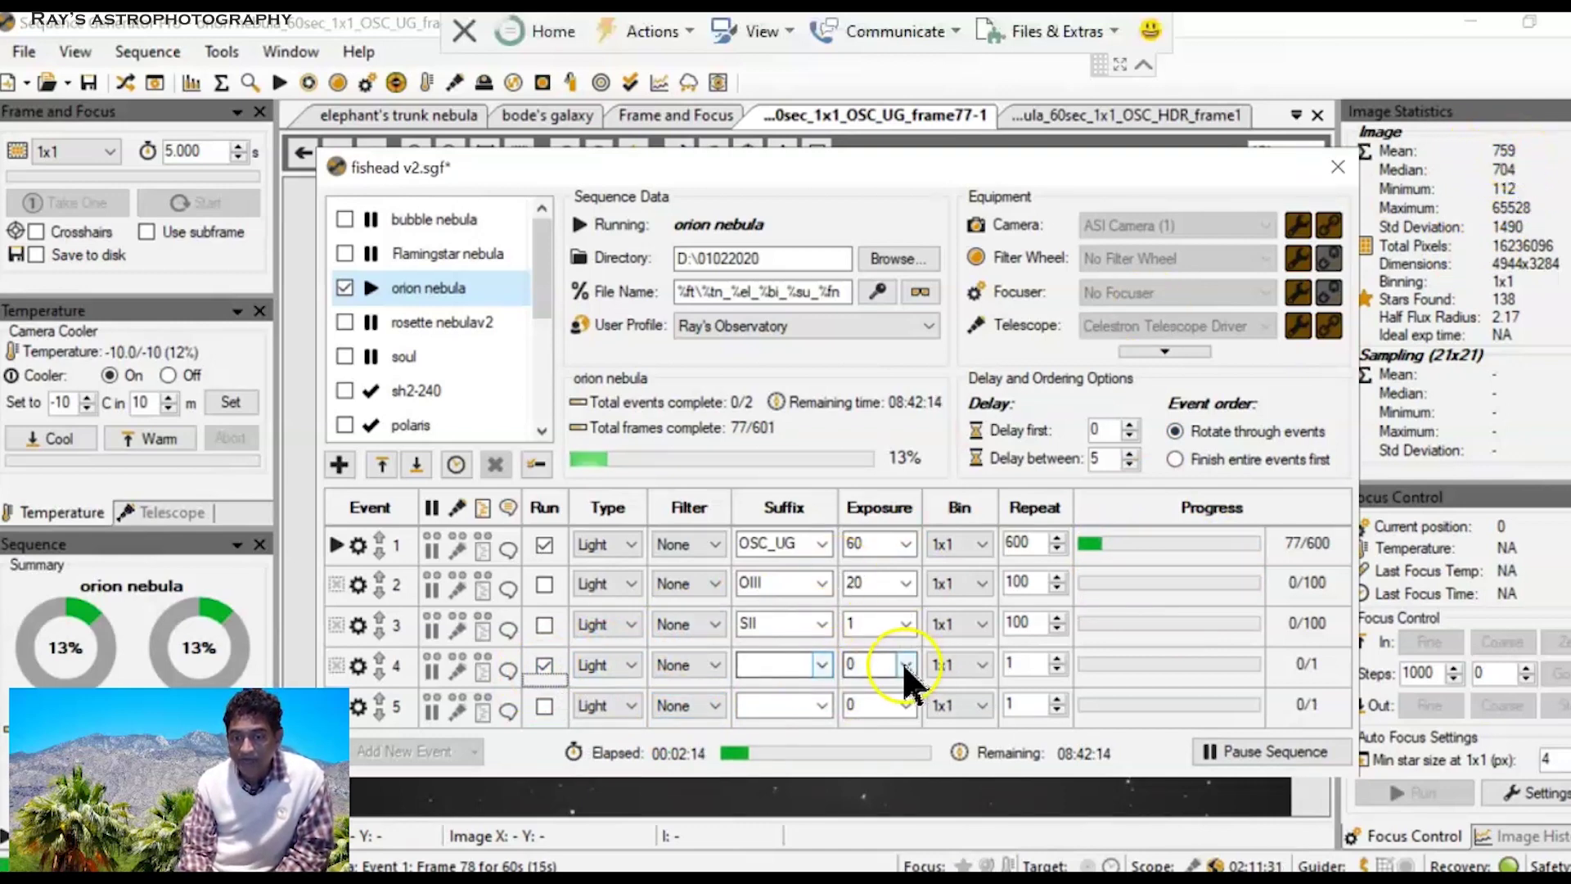
click(881, 664)
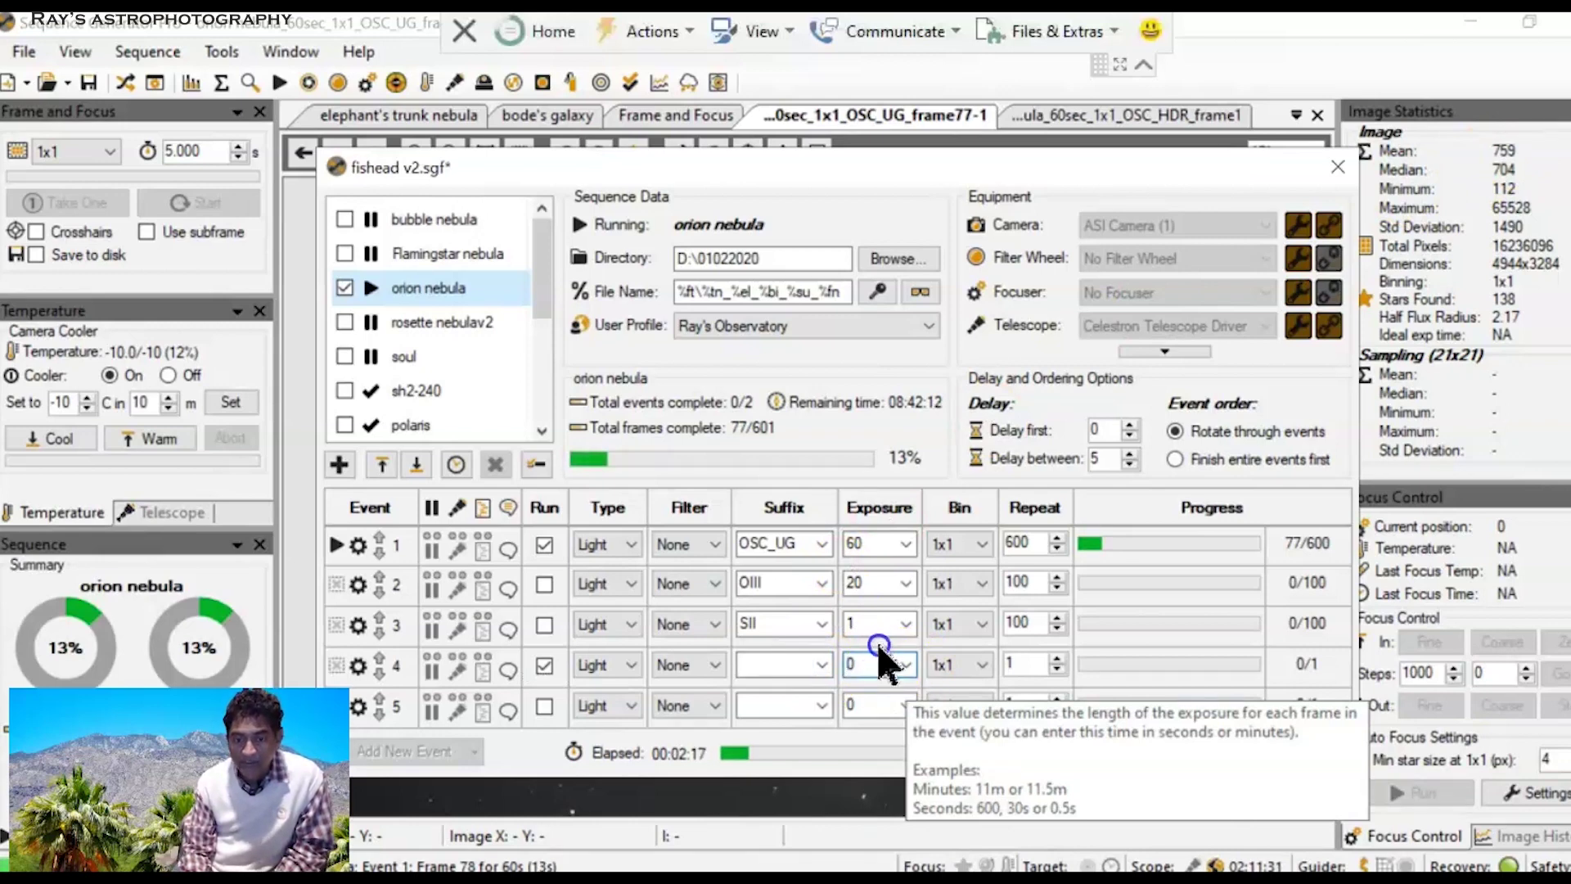
double_click(850, 658)
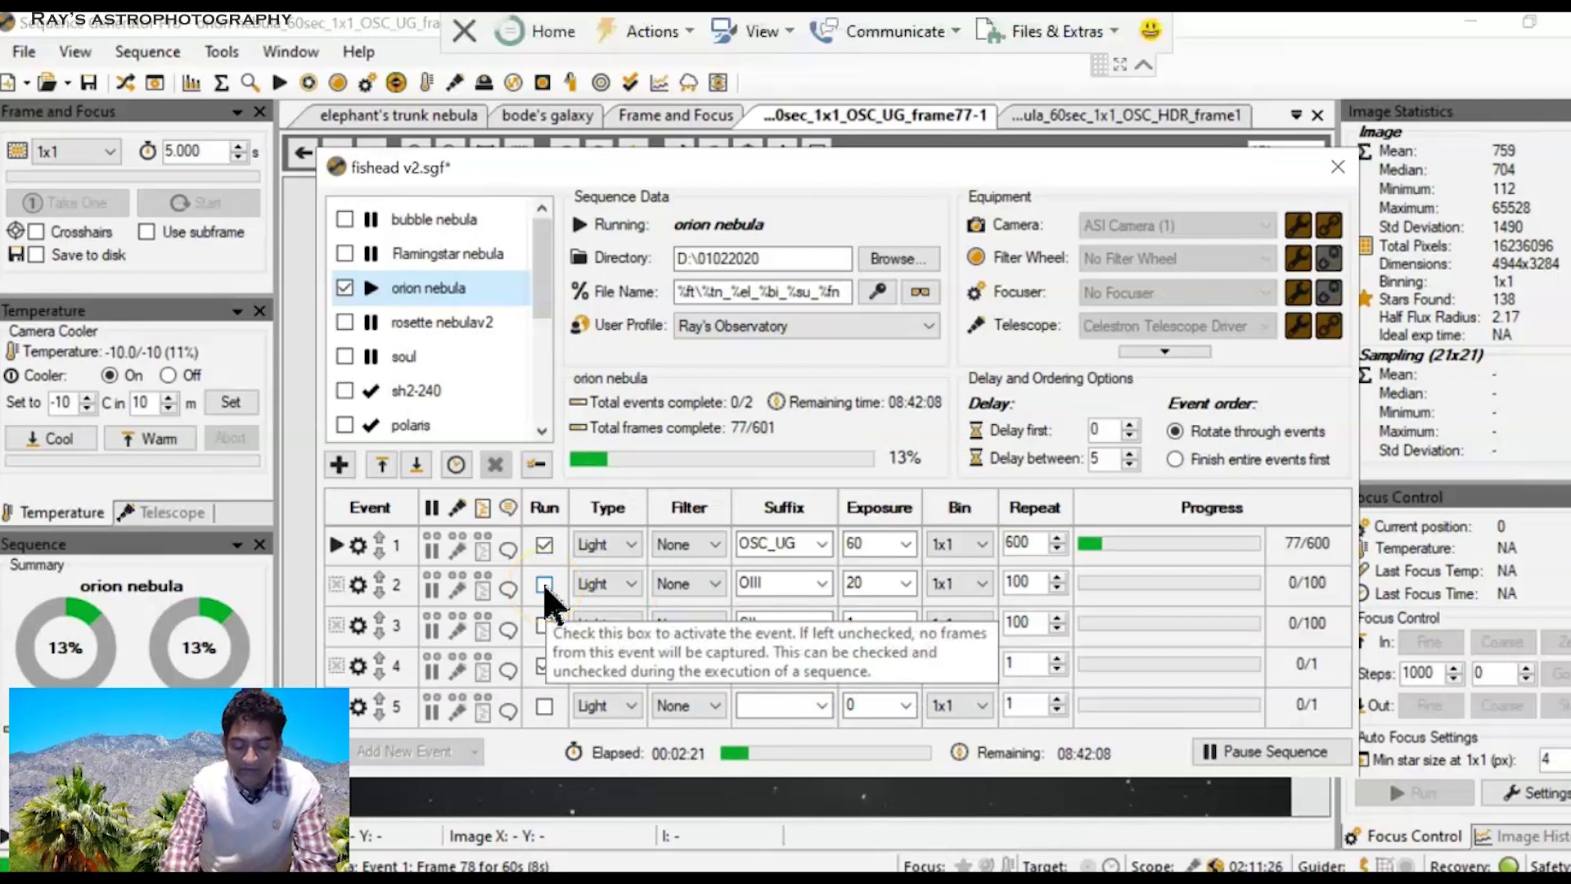
text(30)
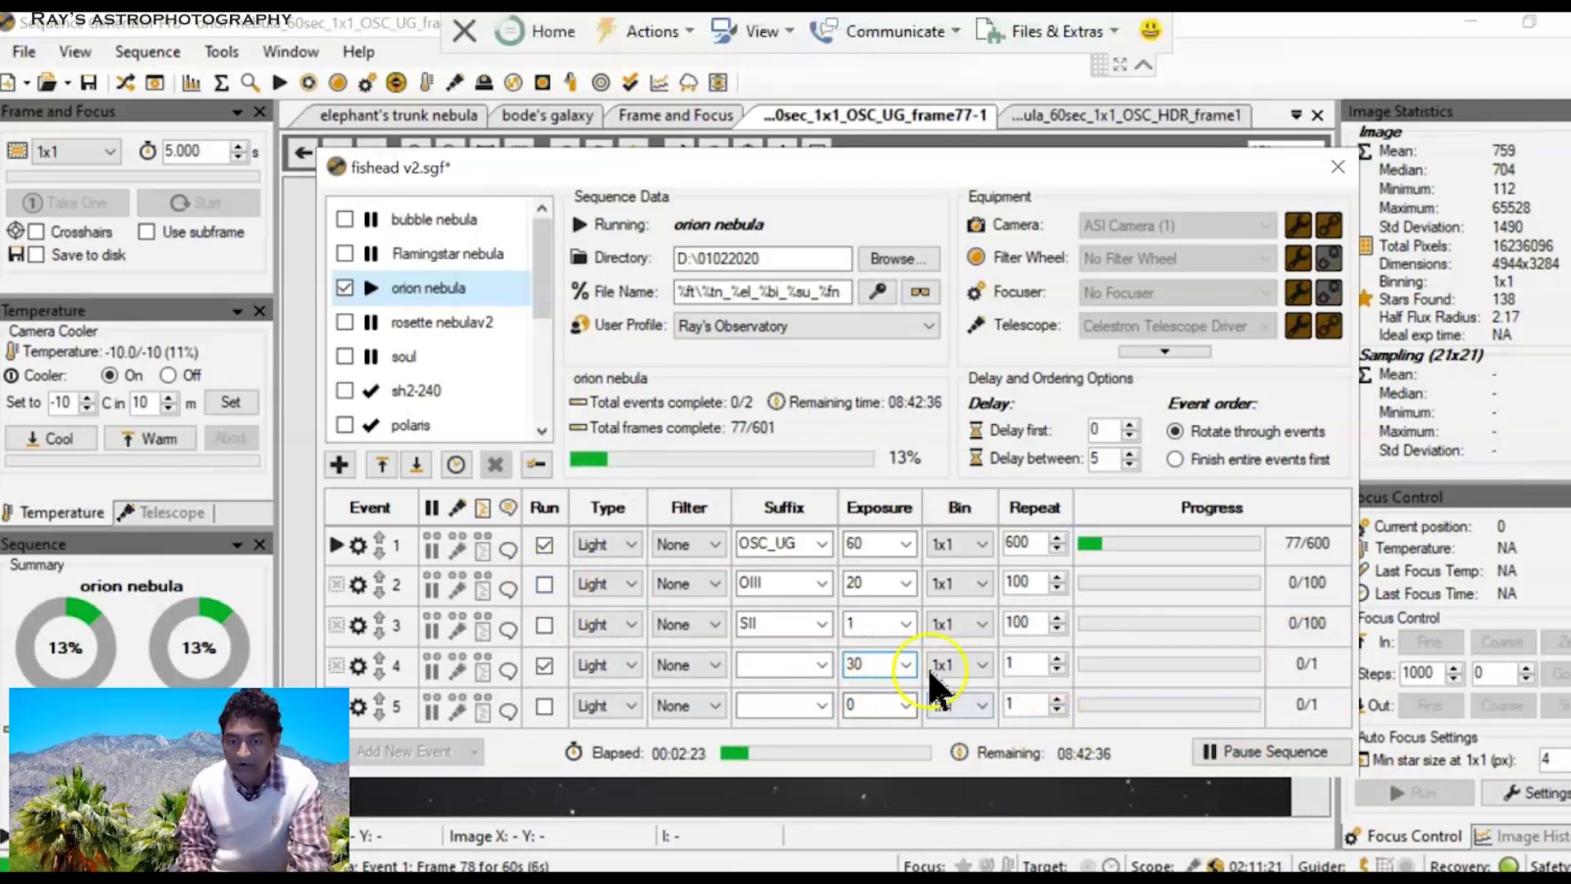
click(1025, 663)
key(BackSpace)
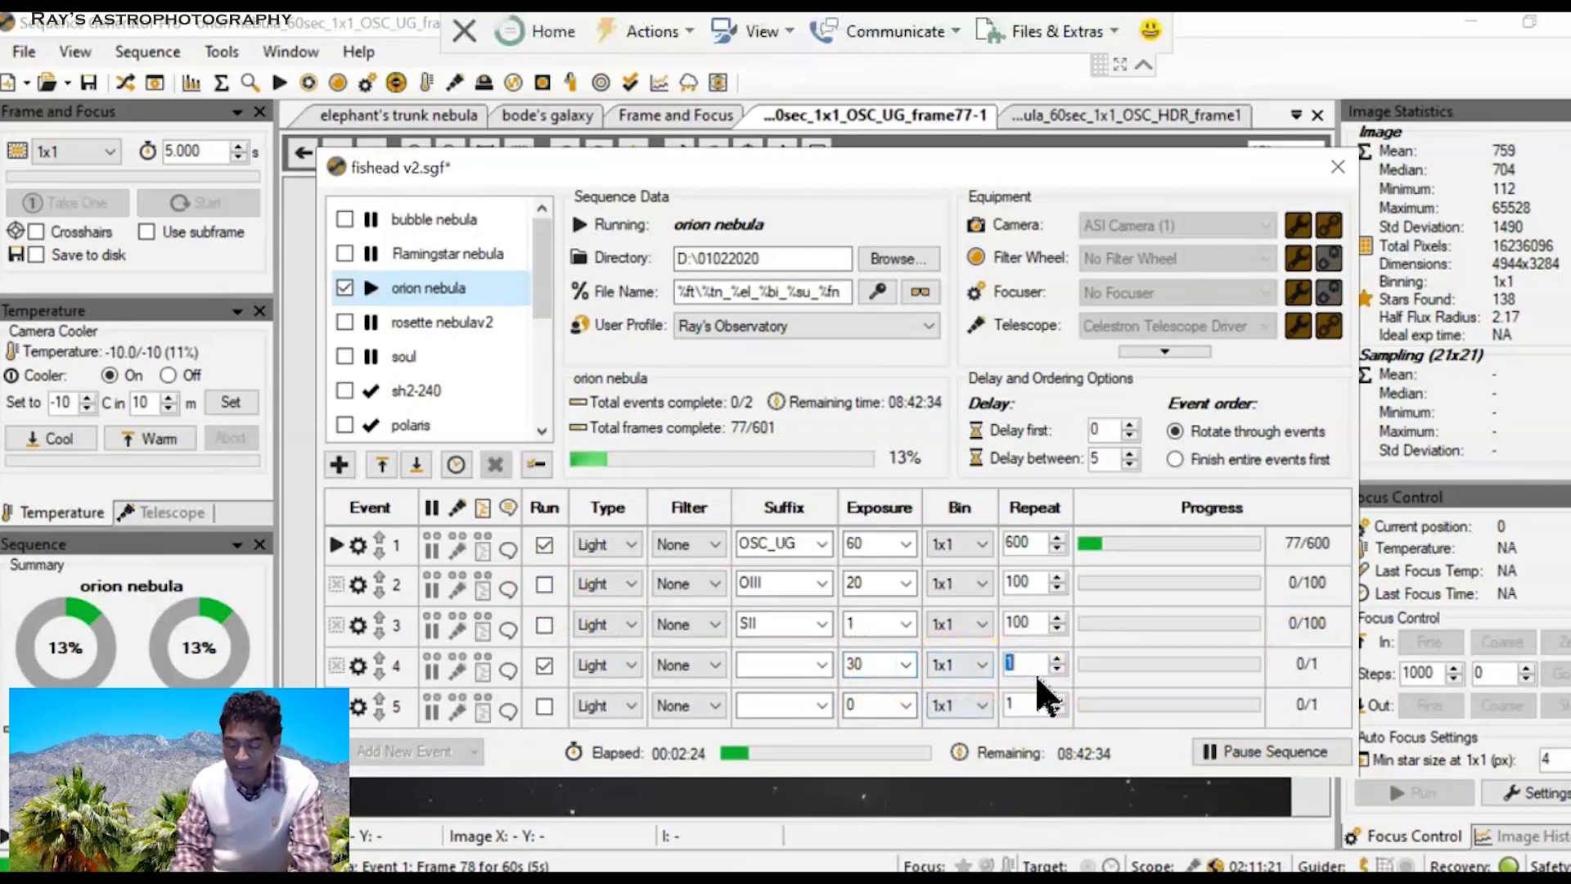
text(100)
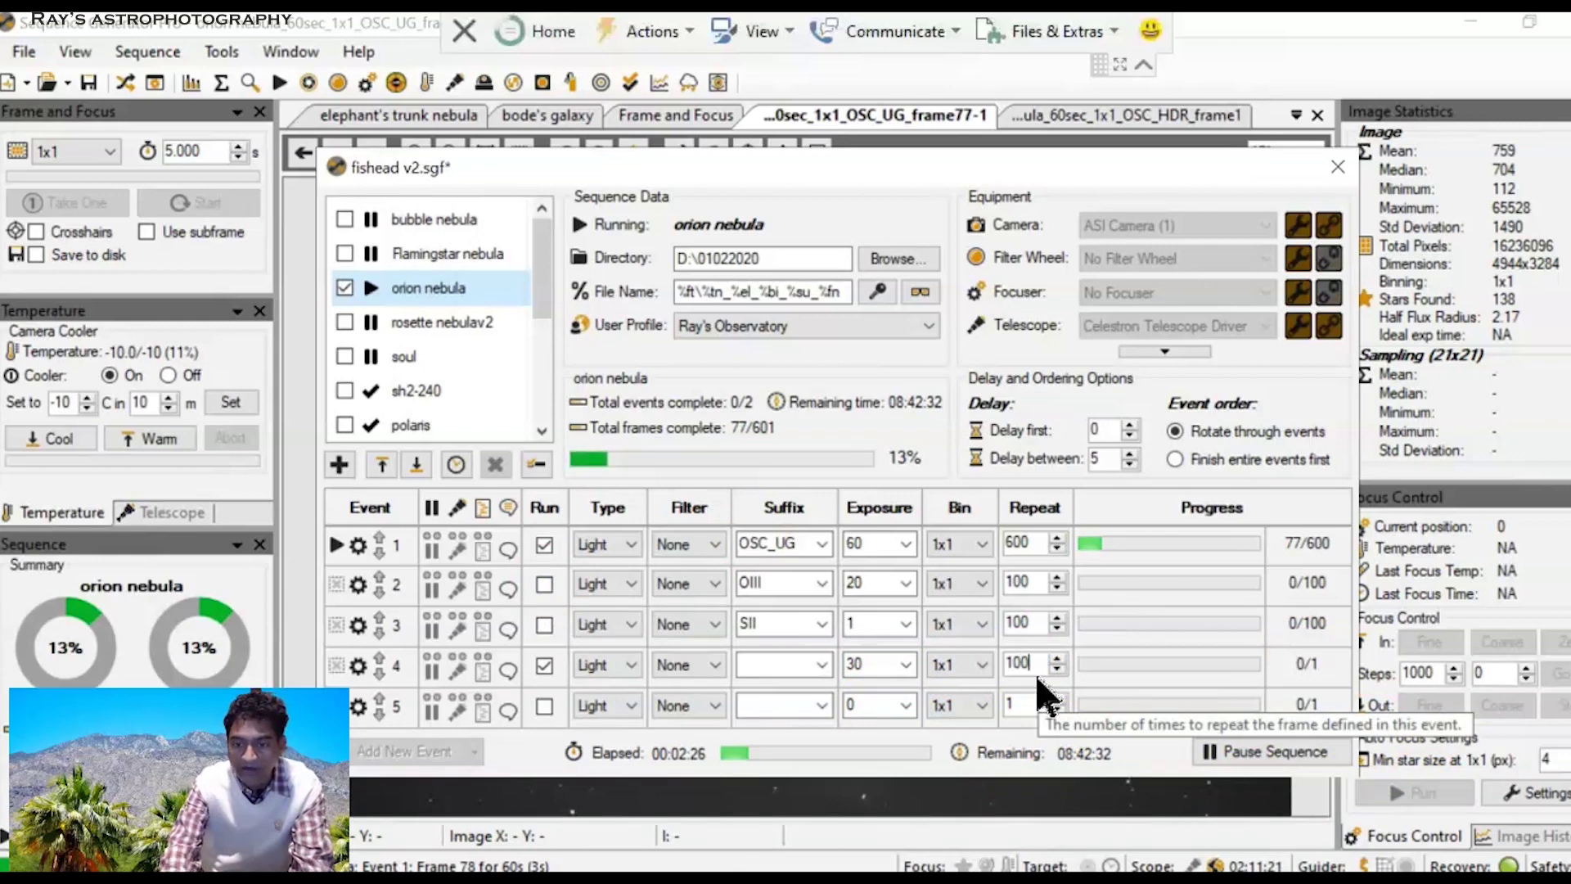
Show the Telescope panel with position and pier-flip timing while event 4 shoots
click(164, 512)
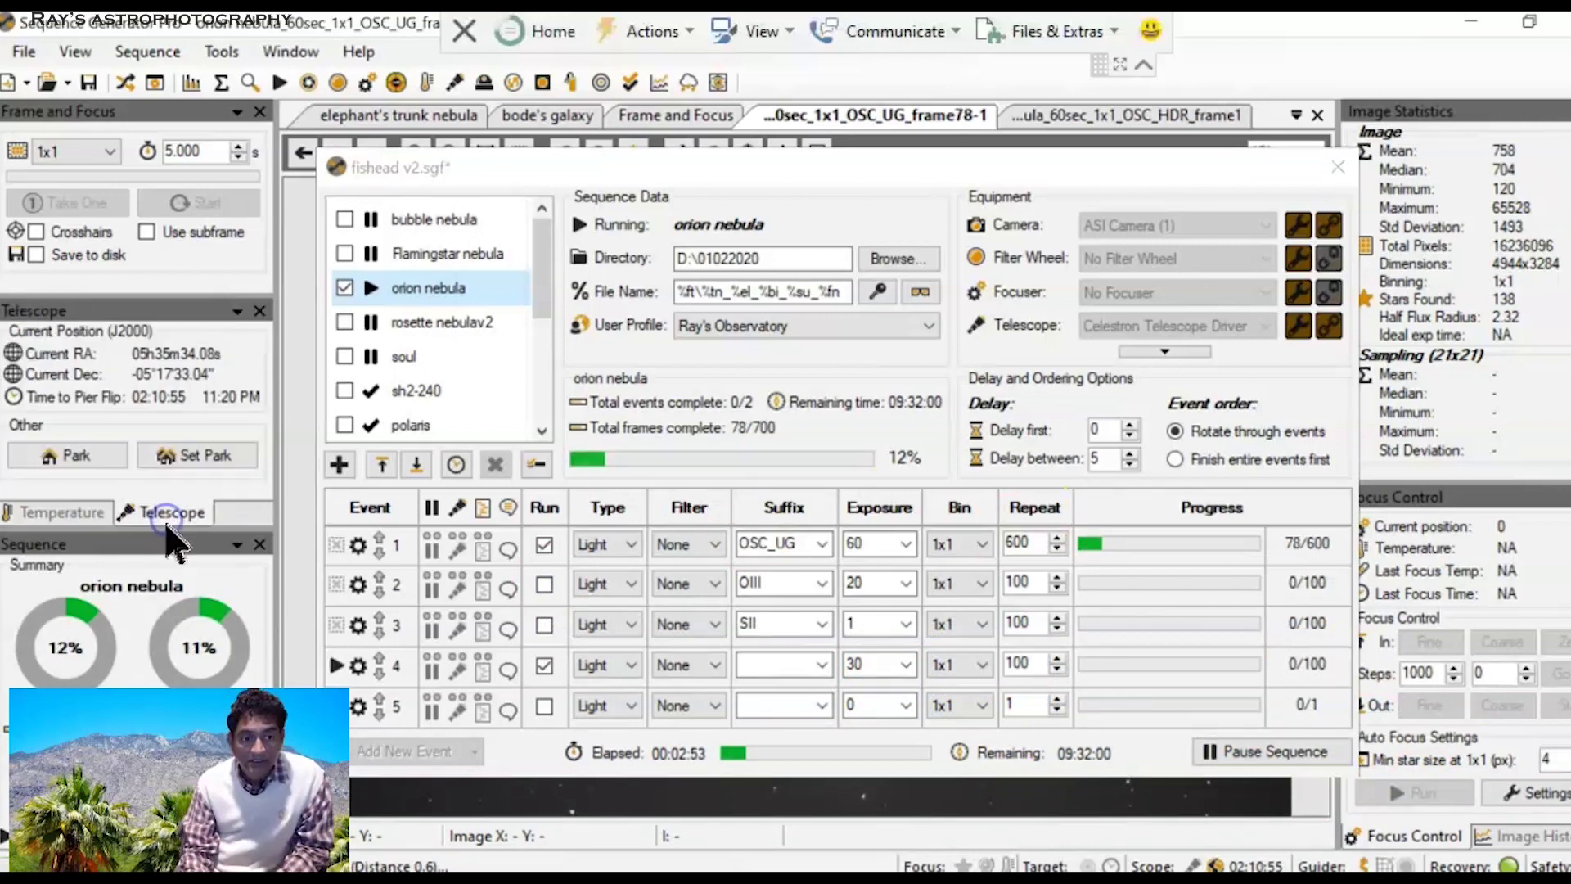
click(185, 448)
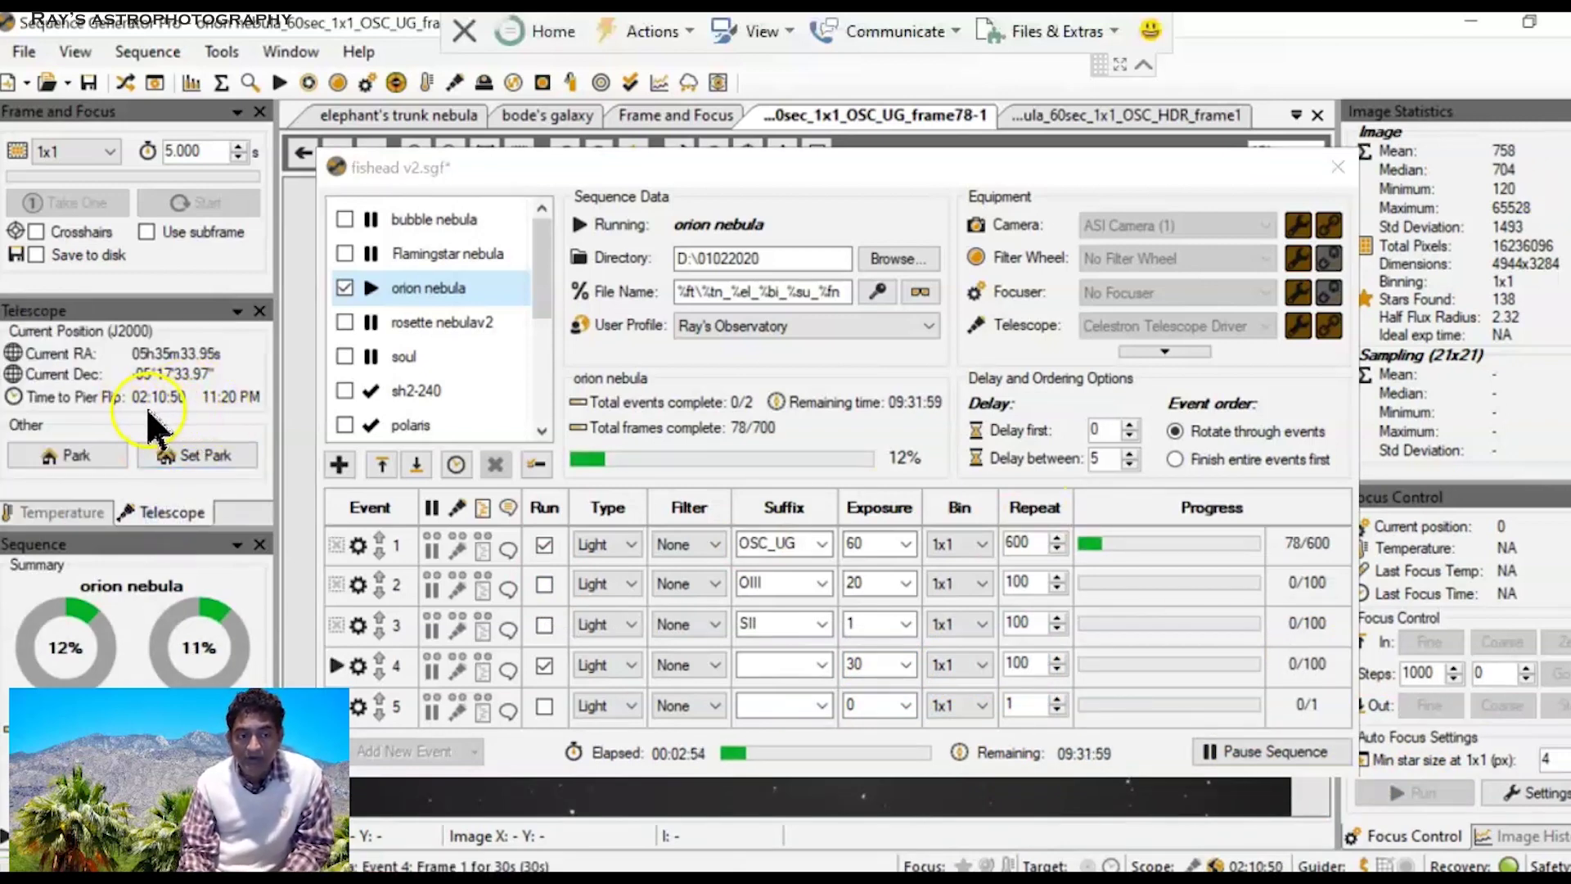